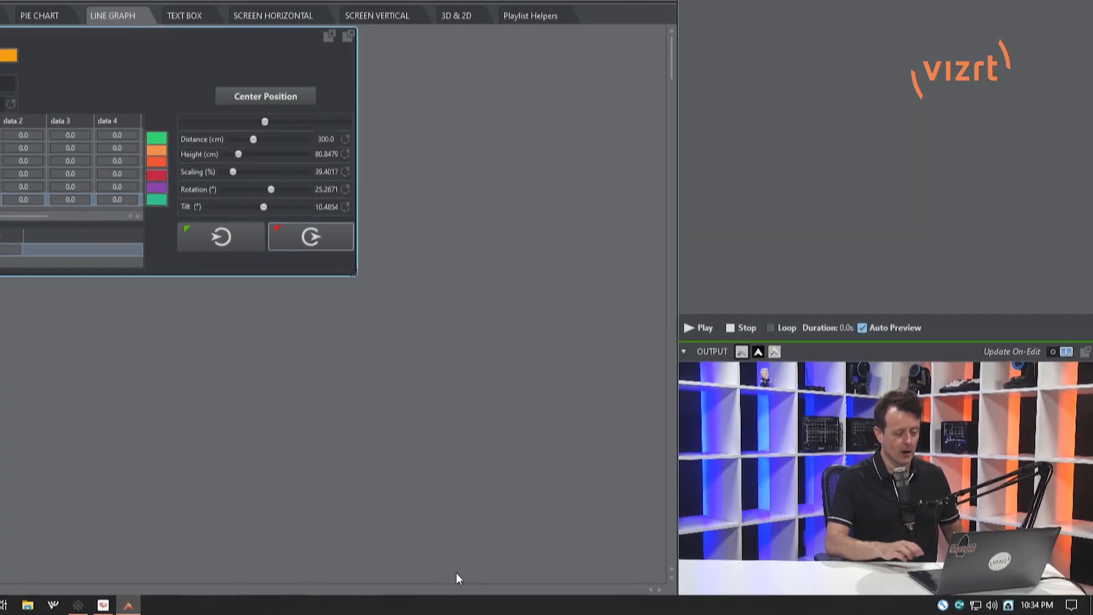
Recall camera preset 2 and take the line graph on air in the output.
mouse_move(961, 544)
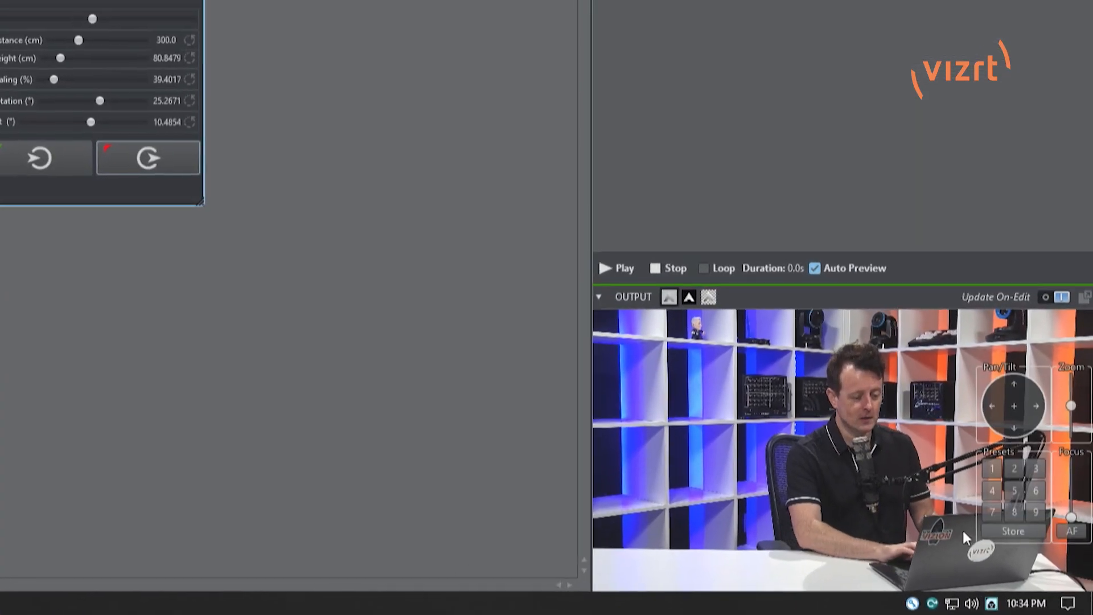
left_click(1011, 463)
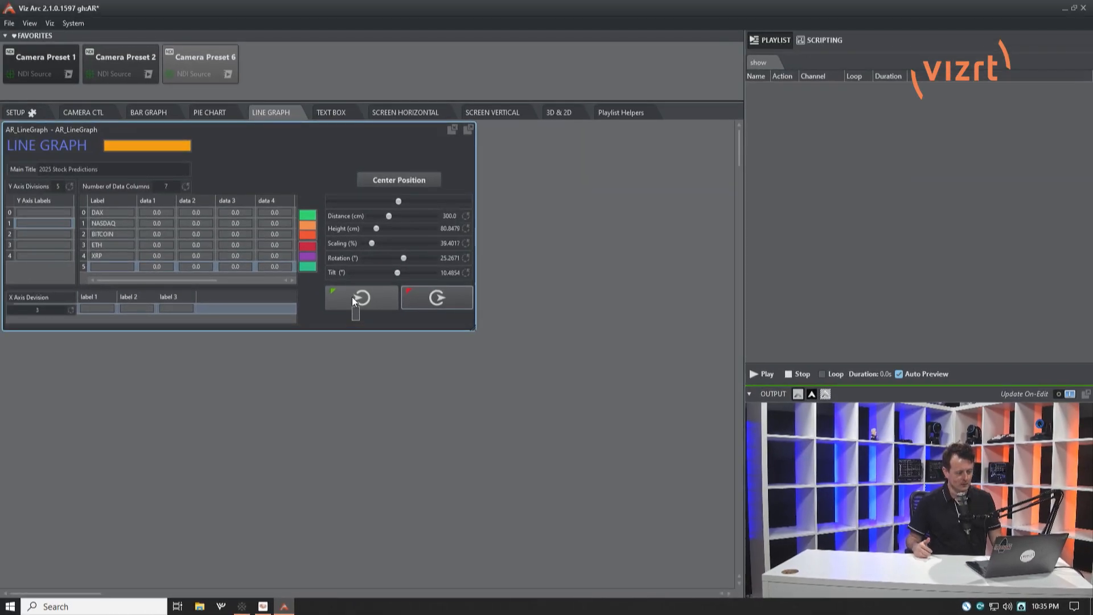
left_click(353, 300)
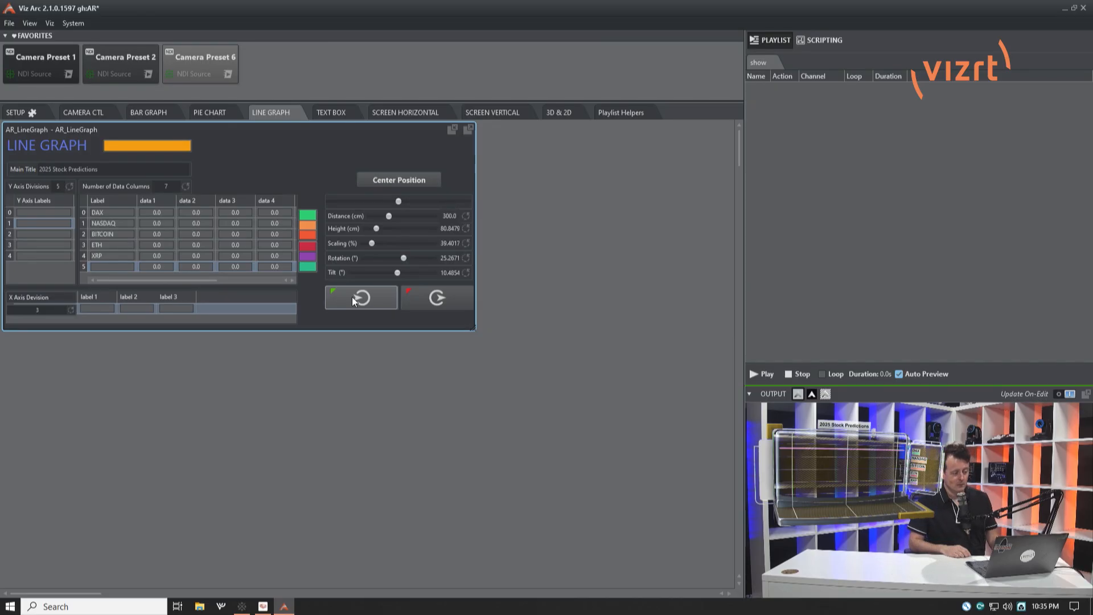
Try red and green as the line graph's main colour, and set it to dark blue.
left_click(139, 146)
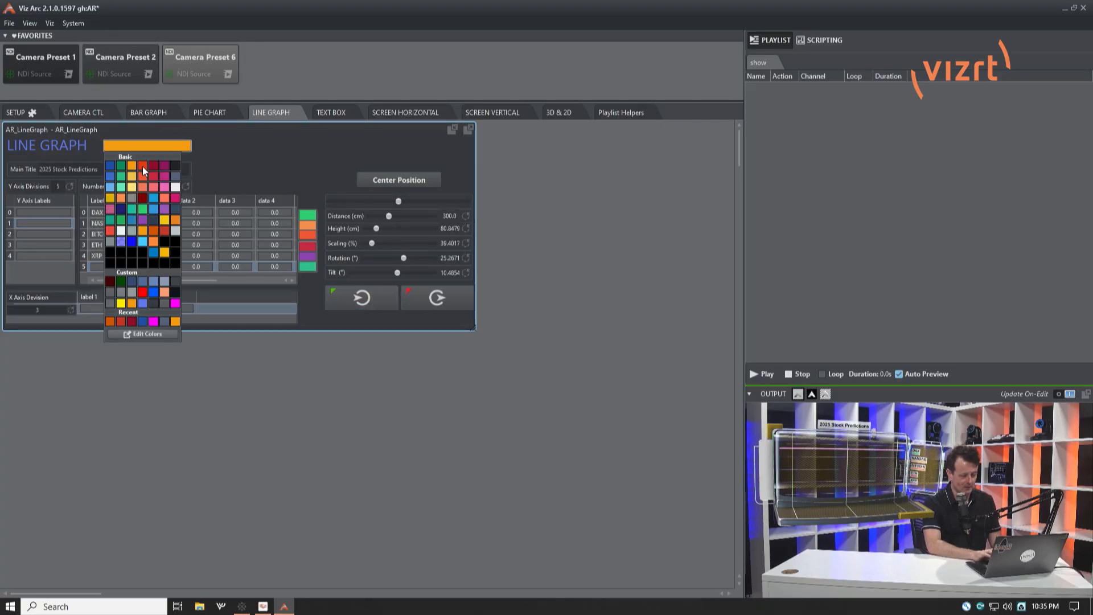
left_click(142, 166)
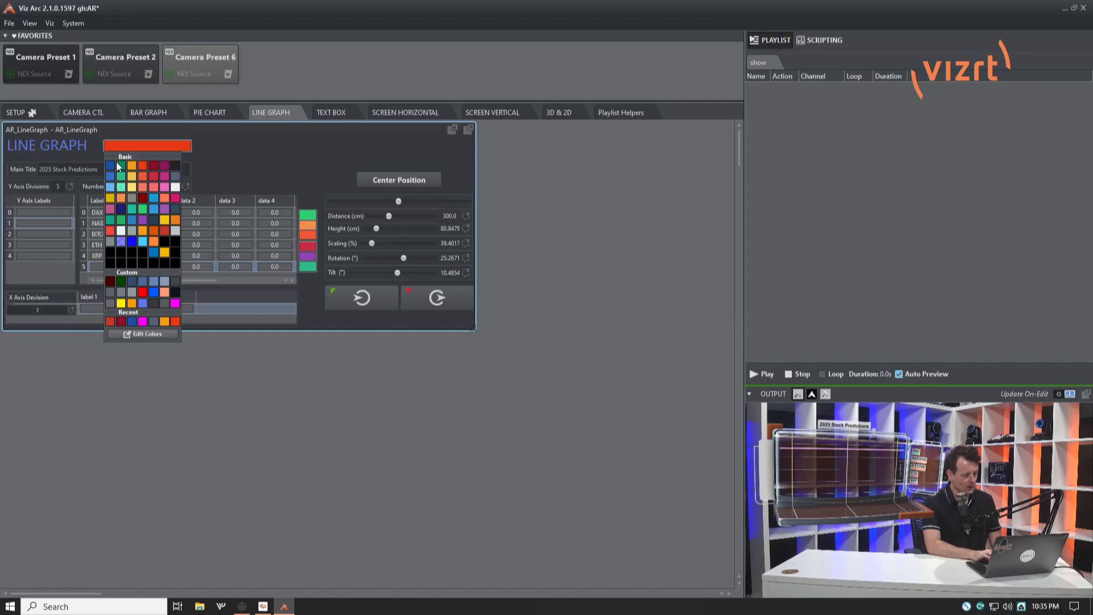
left_click(121, 166)
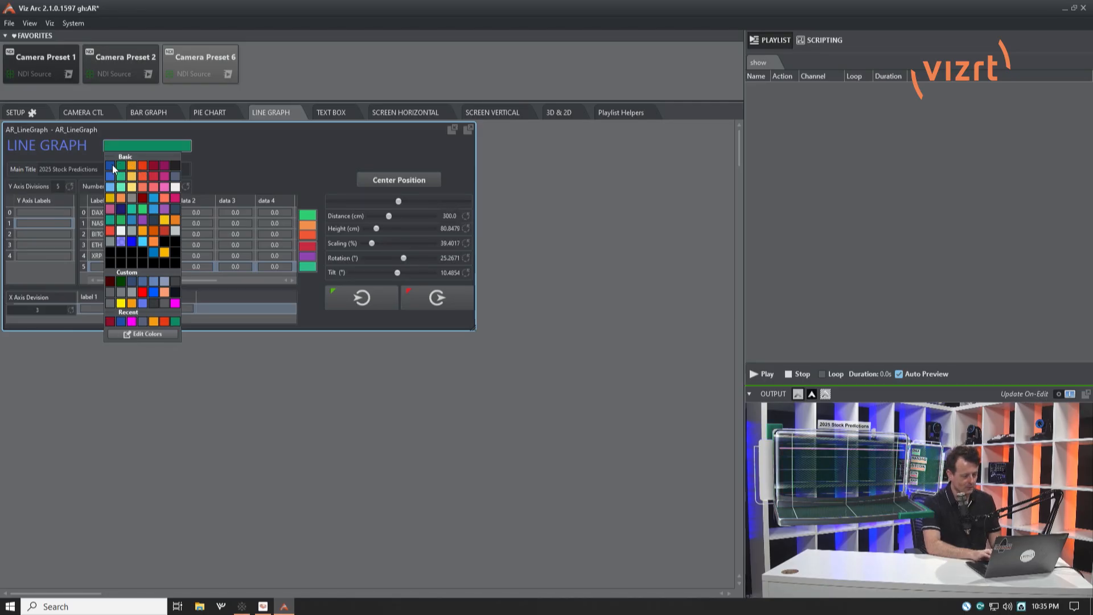
left_click(111, 165)
left_click(266, 135)
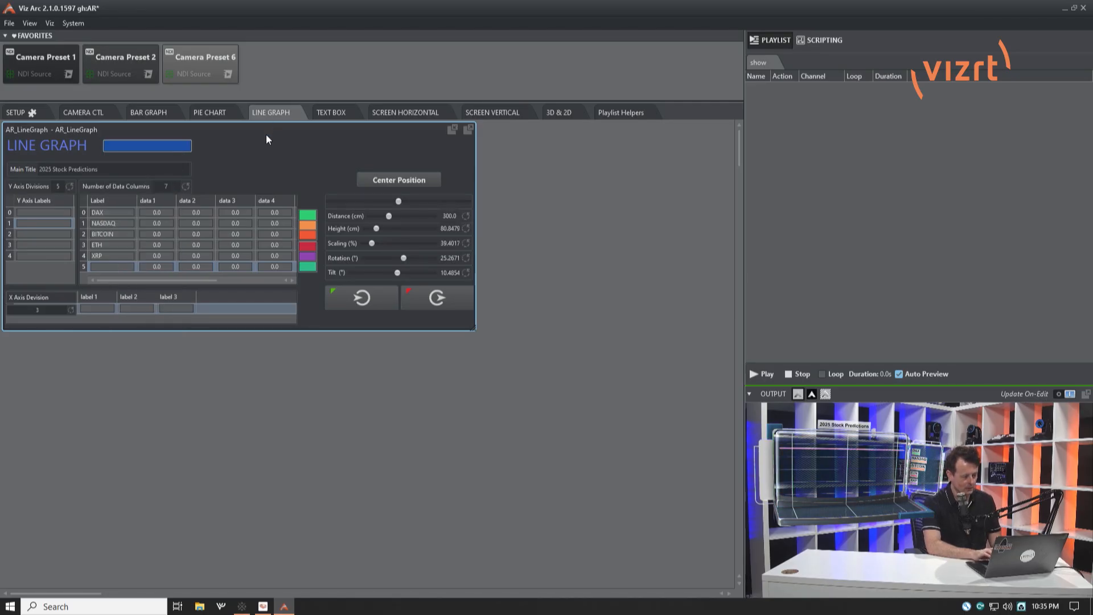
left_click(153, 170)
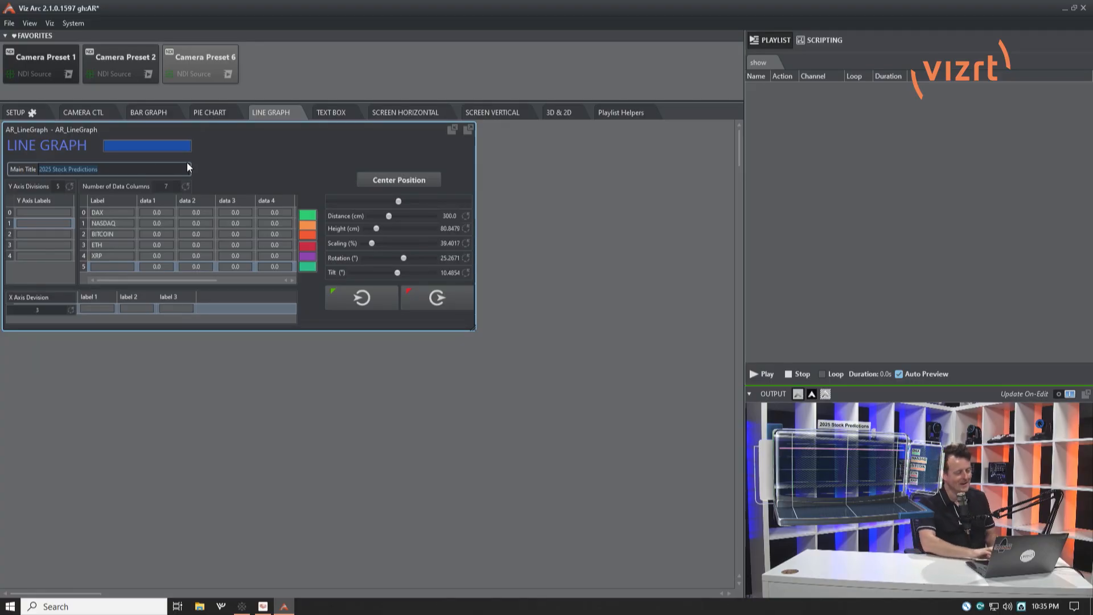
left_click(239, 182)
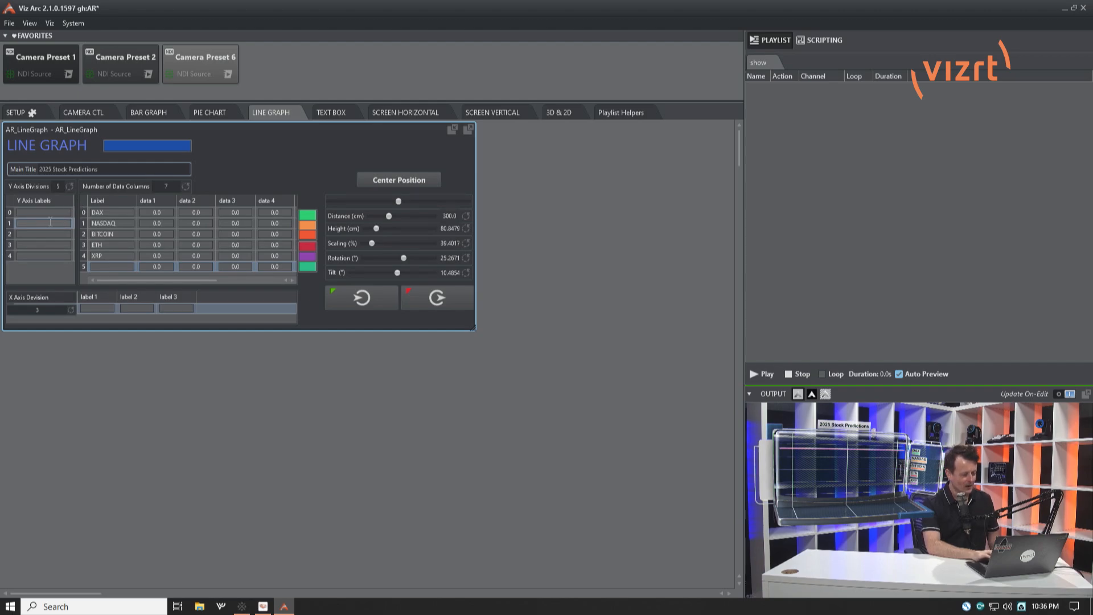
Set the Y axis to 4 divisions and label them A, B, C and D.
left_click(58, 189)
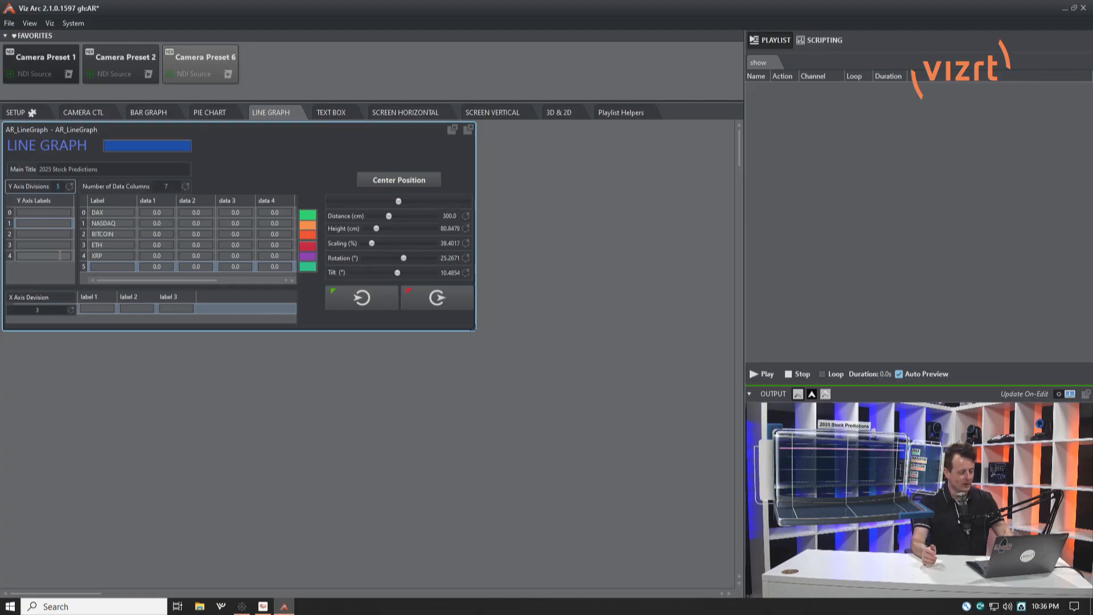
type("4")
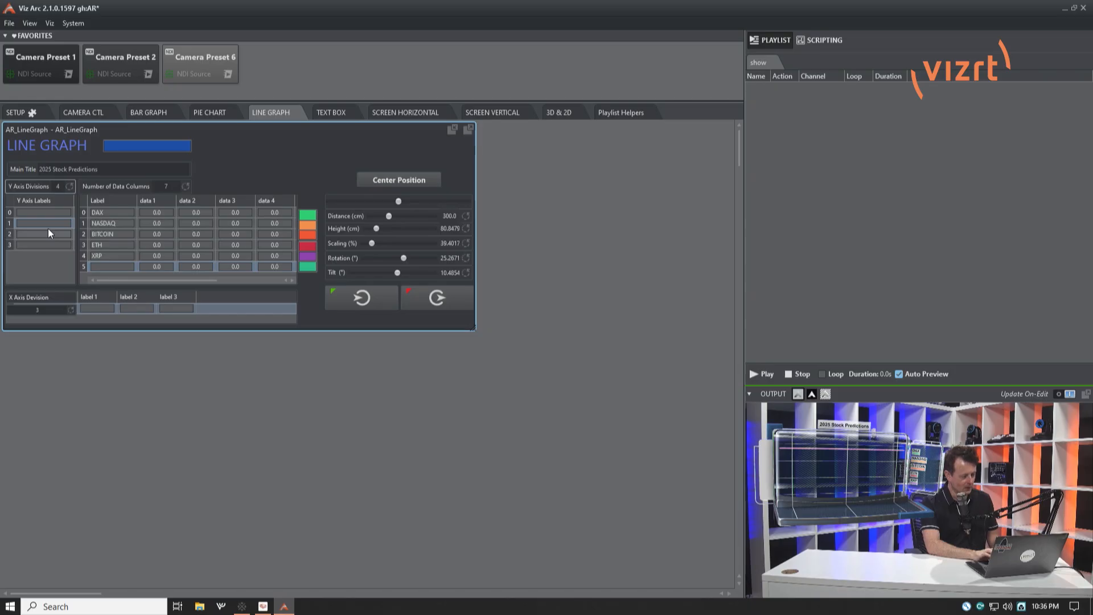
left_click(46, 212)
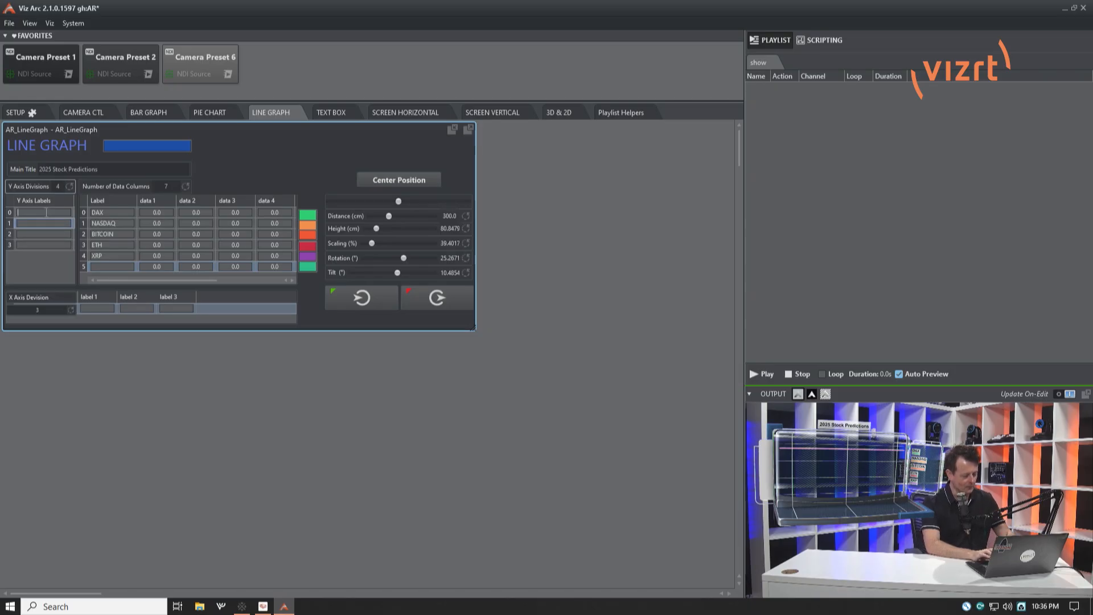
type("A")
key("Tab")
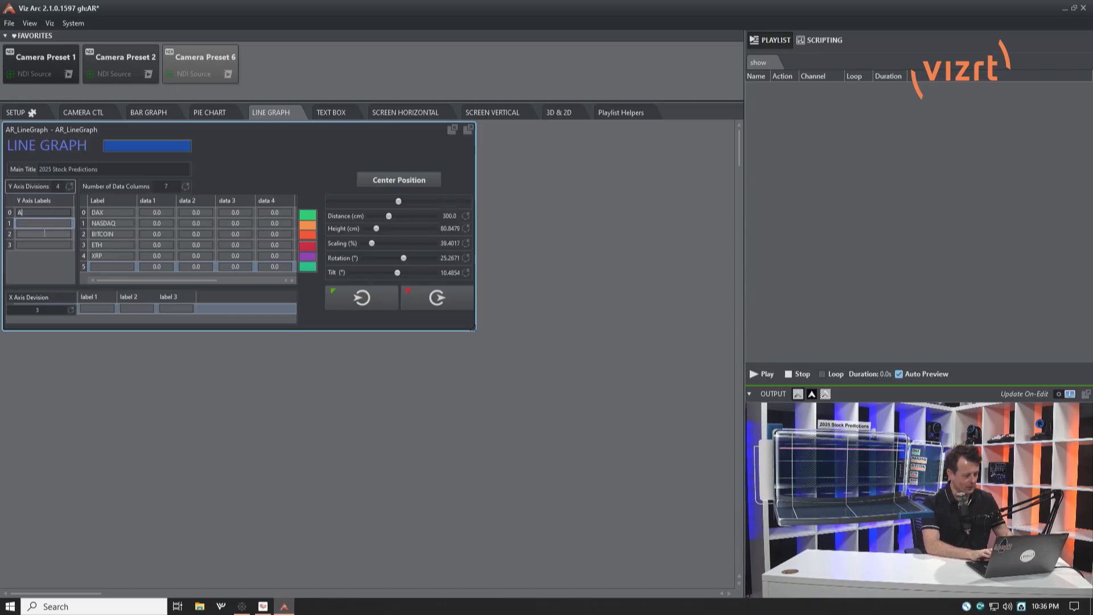
type("B")
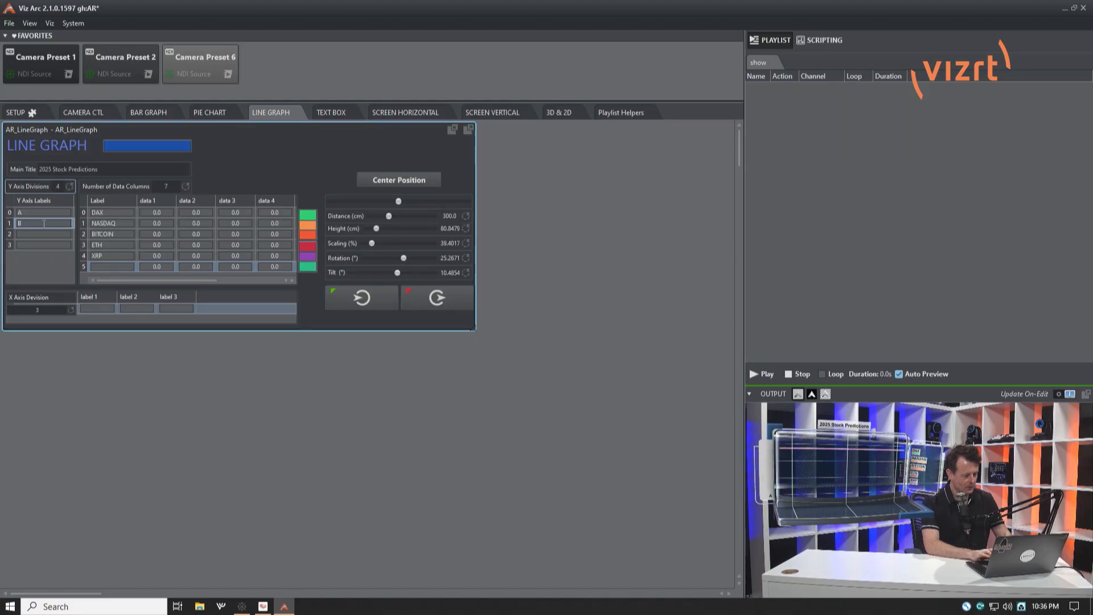
key("Tab")
type("C")
left_click(36, 244)
type("D")
left_click(36, 265)
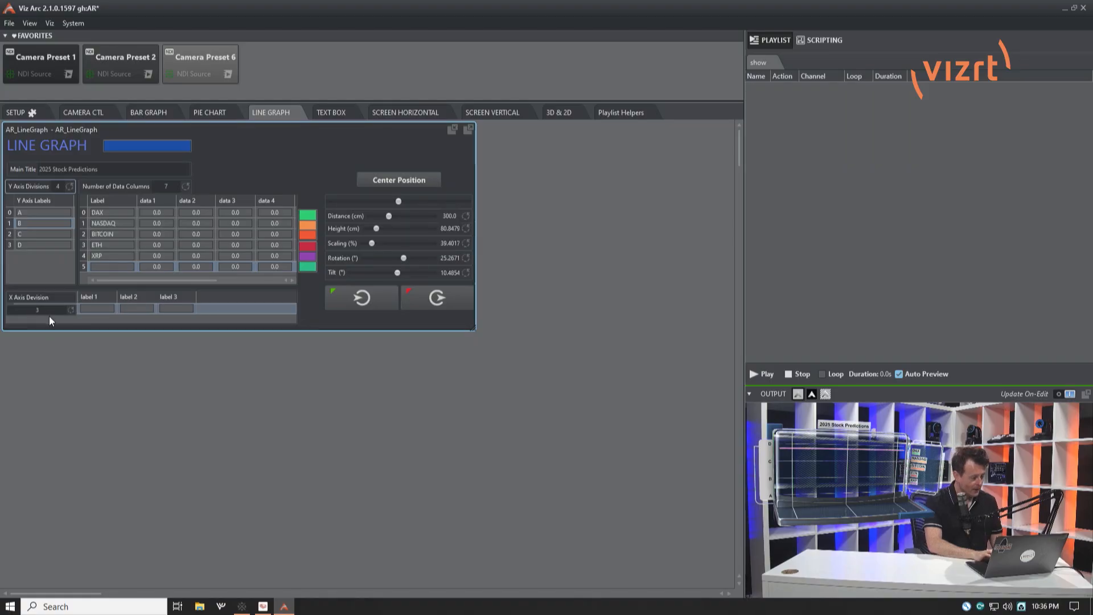
Set the number of X axis divisions to 4.
left_click(107, 308)
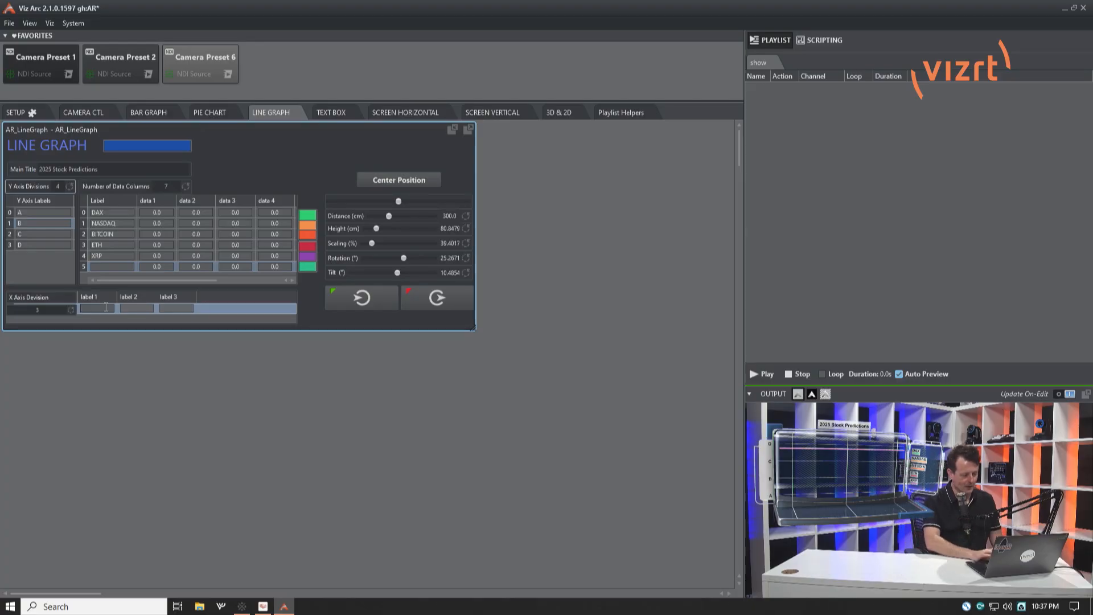
left_click(47, 310)
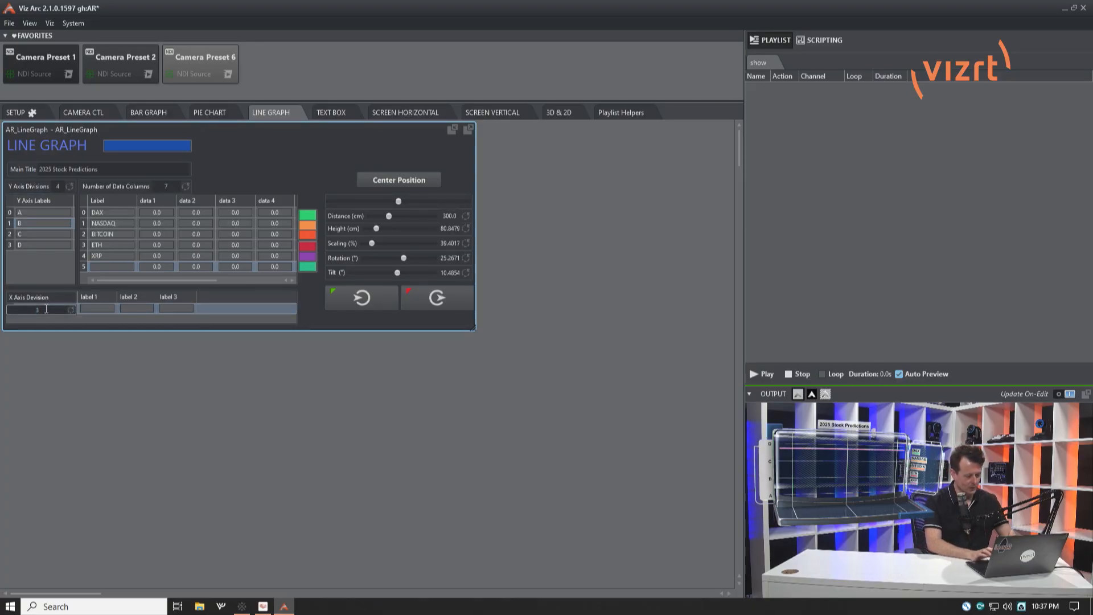
left_click(318, 180)
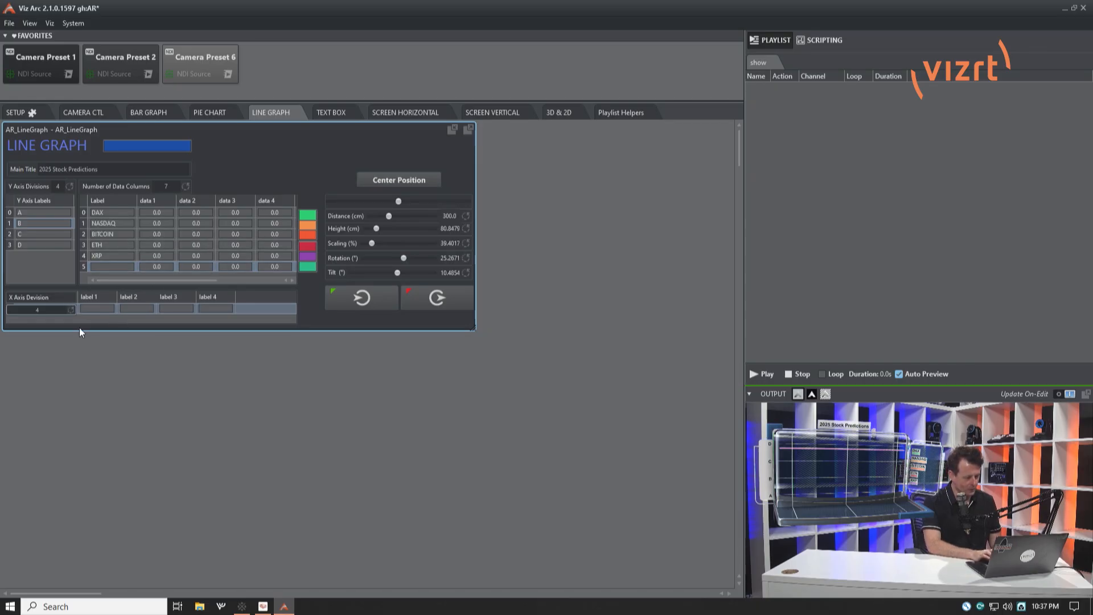
Label the four X axis divisions 2022, 2023, 2024 and 2025 in ascending order.
left_click(105, 309)
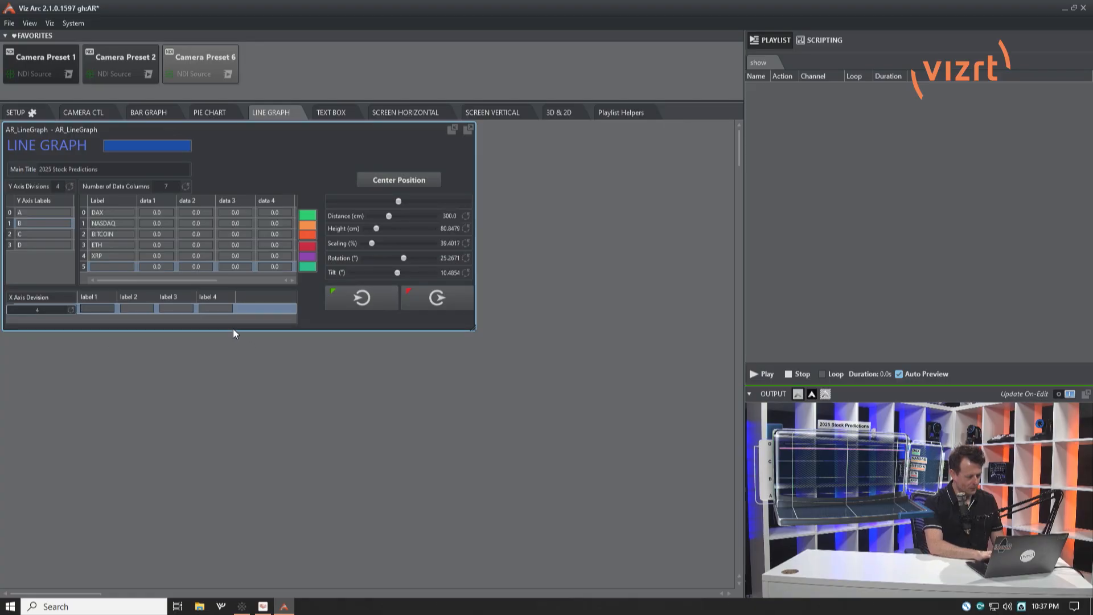
left_click(223, 310)
type("2025")
left_click(176, 307)
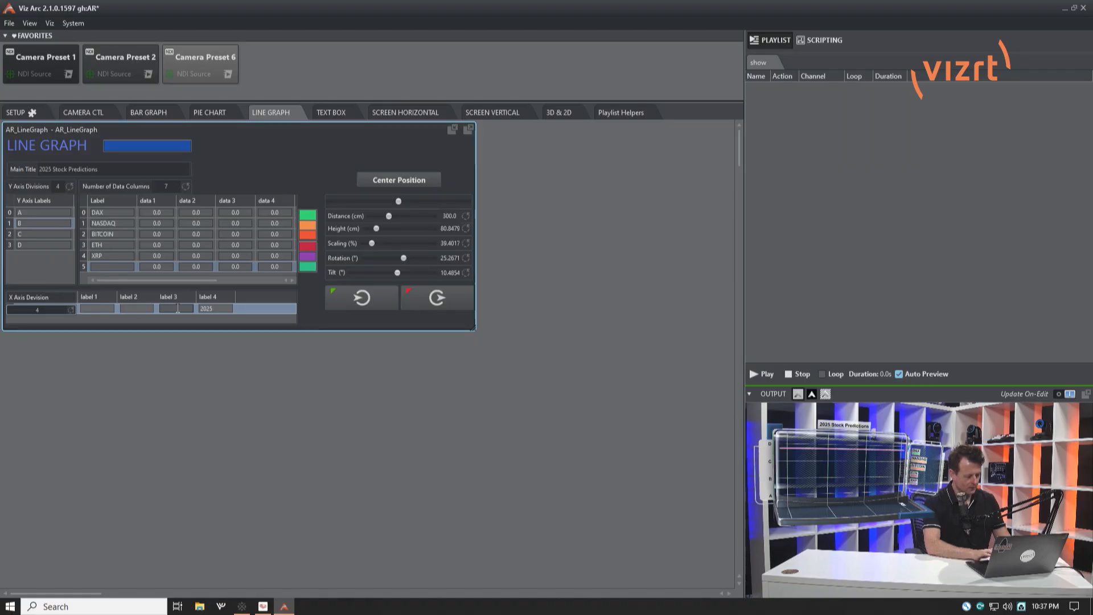
type("2024")
left_click(122, 308)
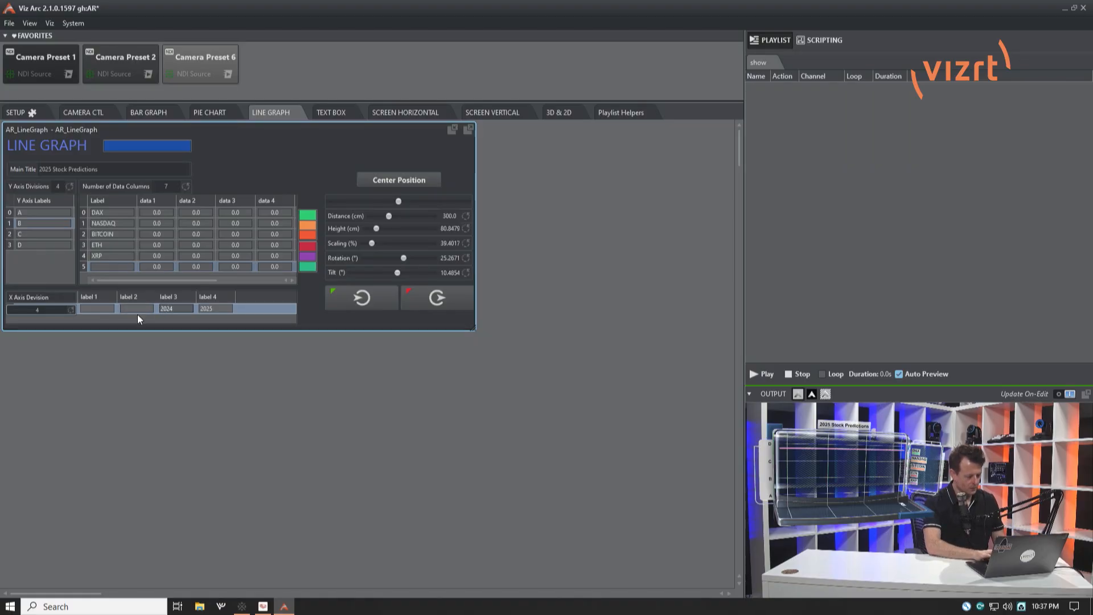
type("202")
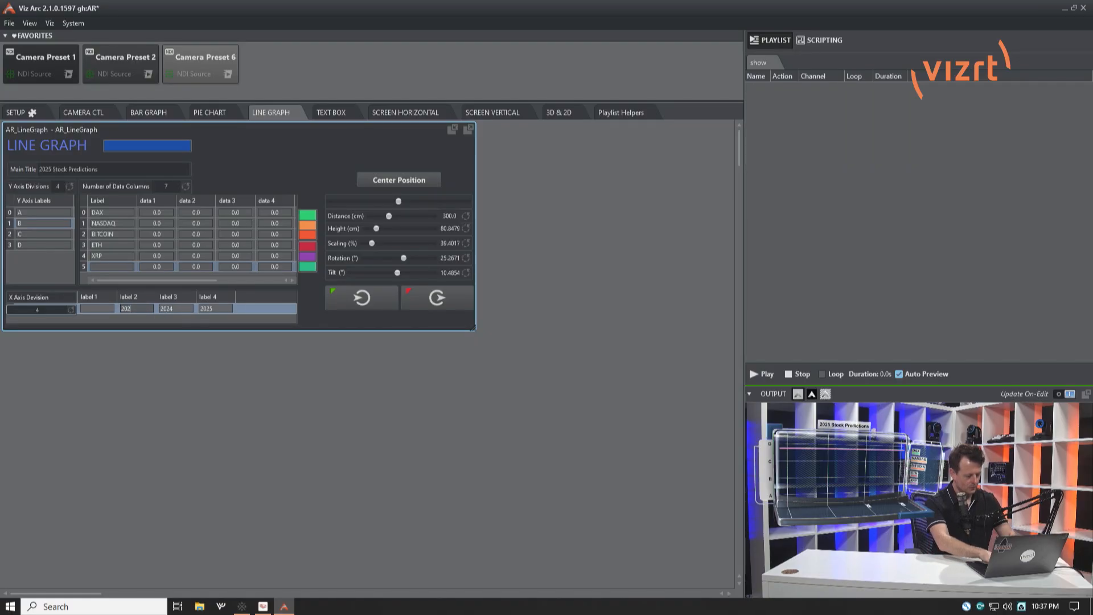
type("3")
left_click(100, 308)
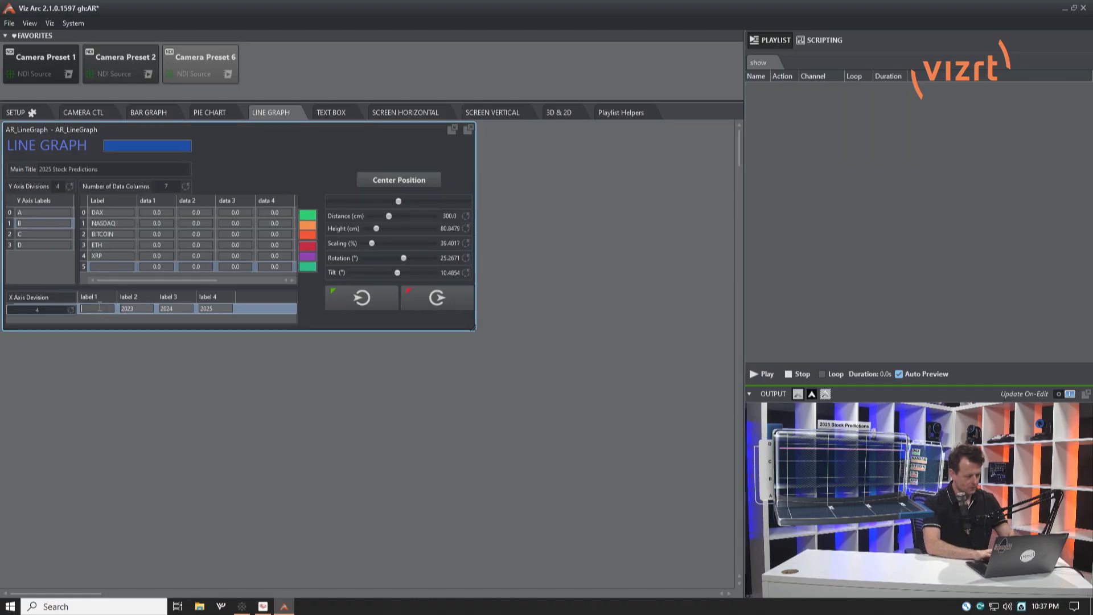
type("2022")
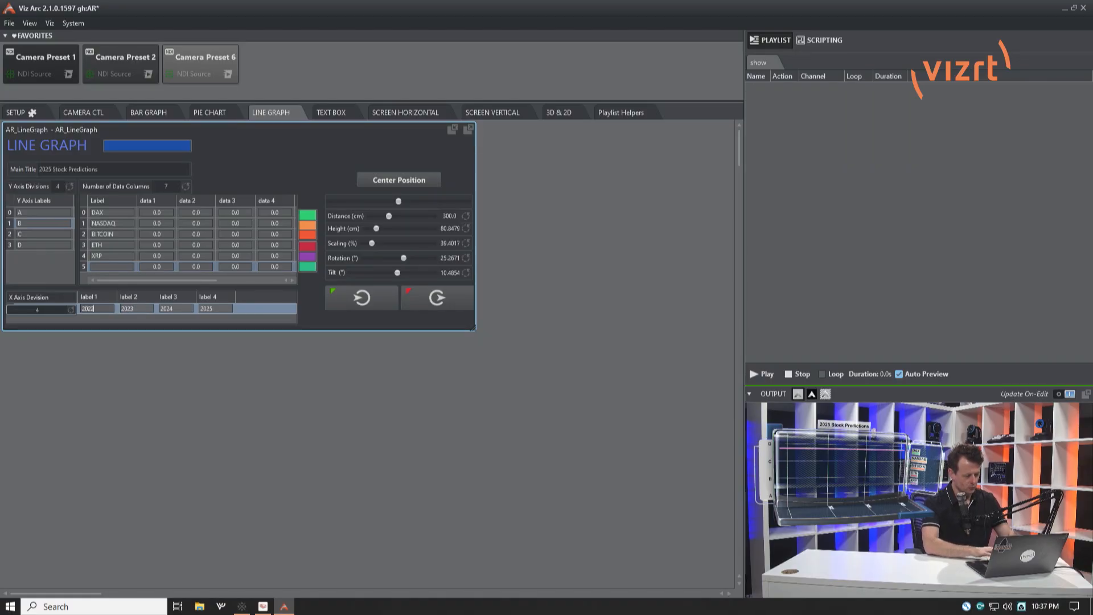
left_click(259, 172)
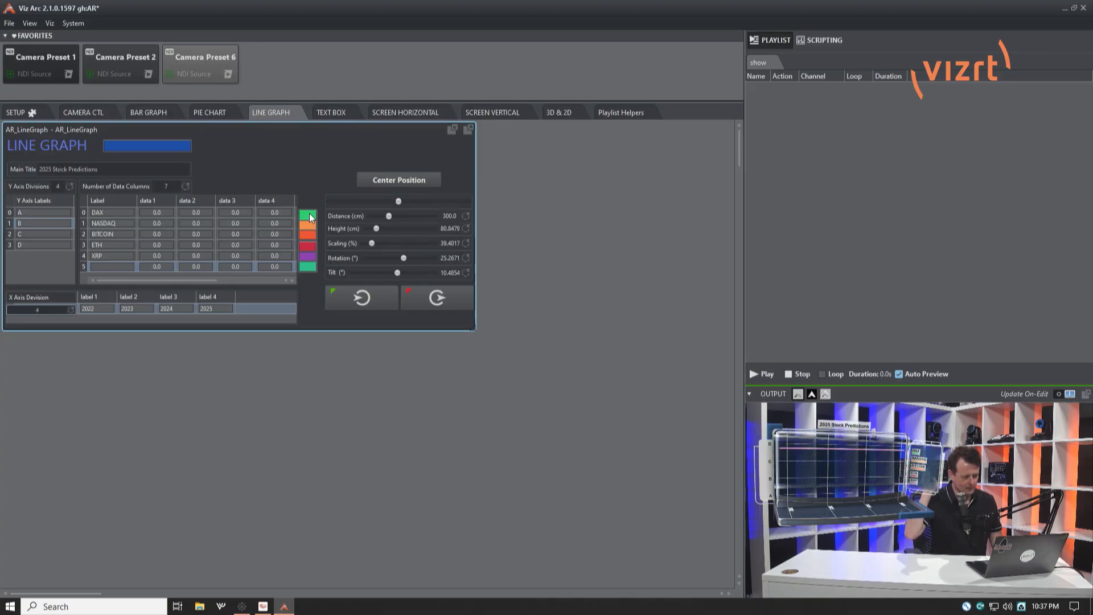
Change the ETH line's colour to blue and set the number of data columns to 3.
left_click(307, 247)
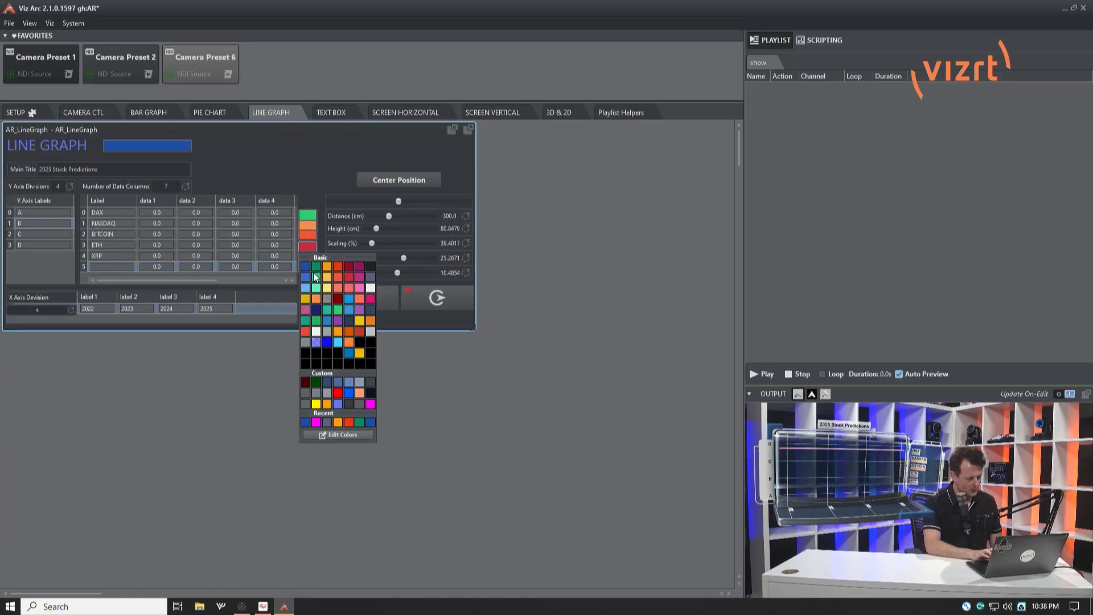
left_click(319, 172)
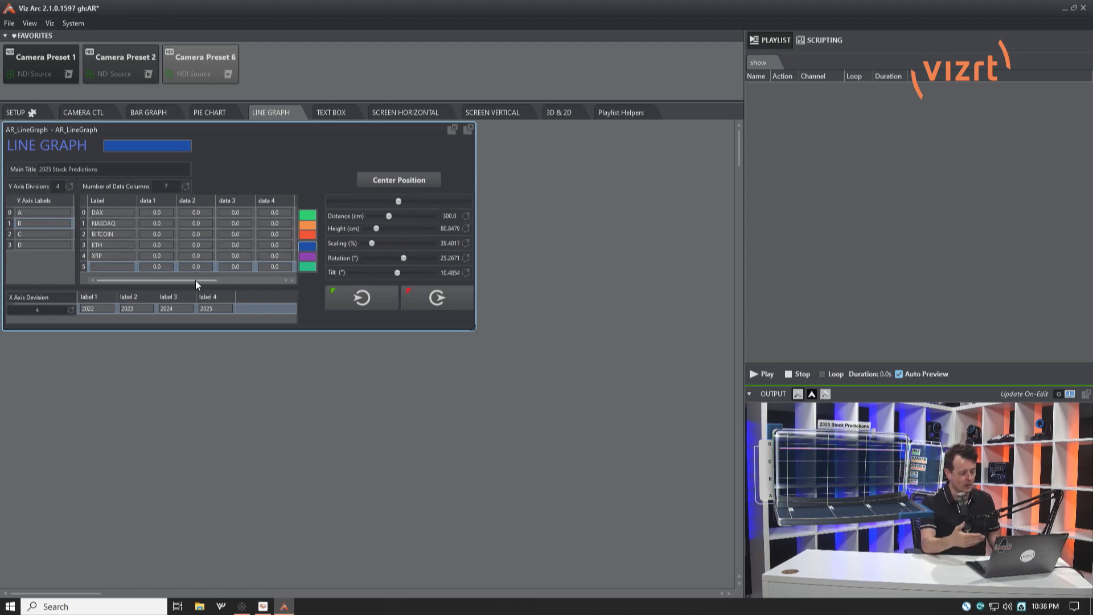
left_click(169, 186)
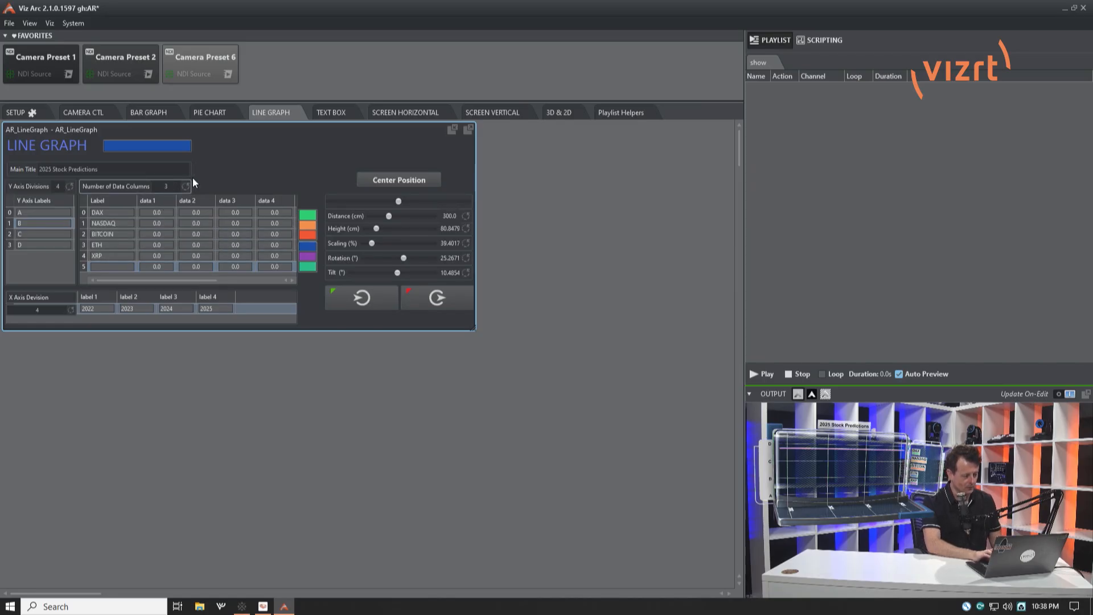
type("3")
key("Return")
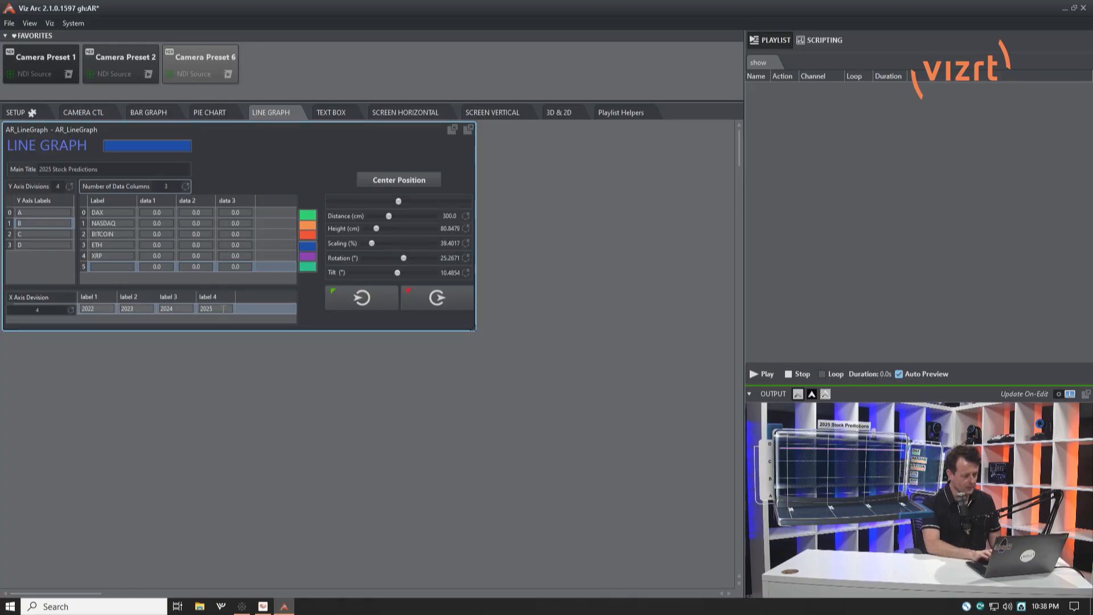
Enter the values 1, 2 and 3 for DAX in data 1, data 2 and data 3.
left_click(166, 211)
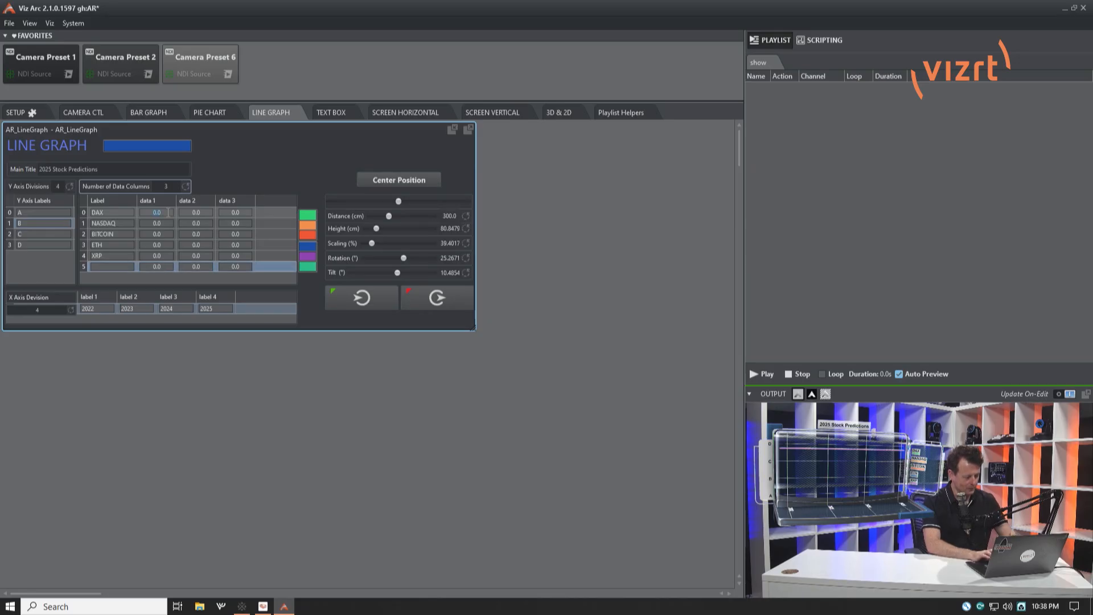
left_click(206, 211)
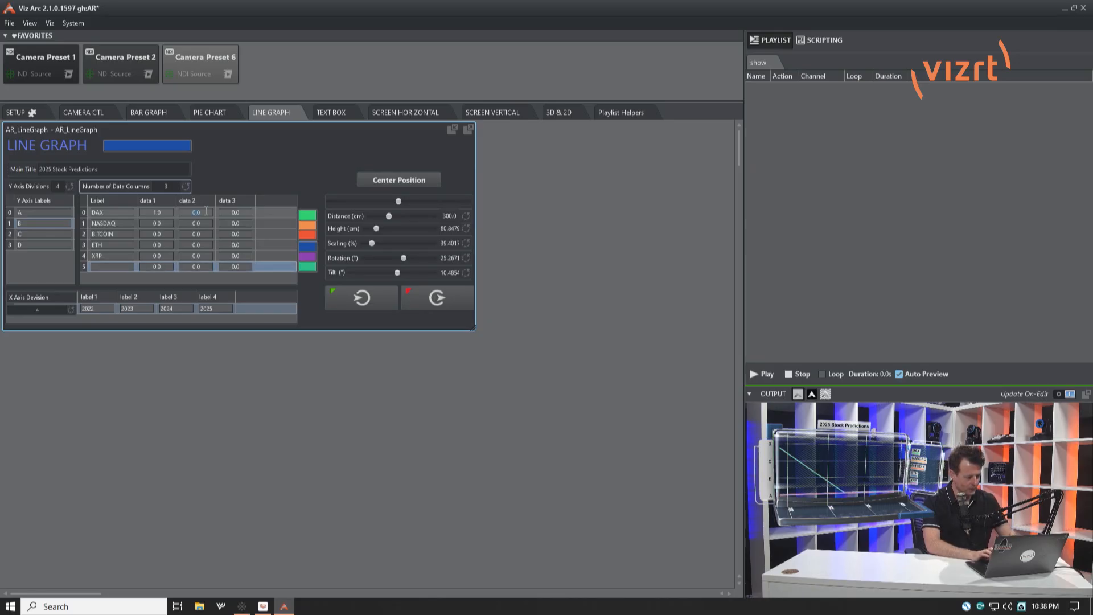
type("2")
left_click(244, 212)
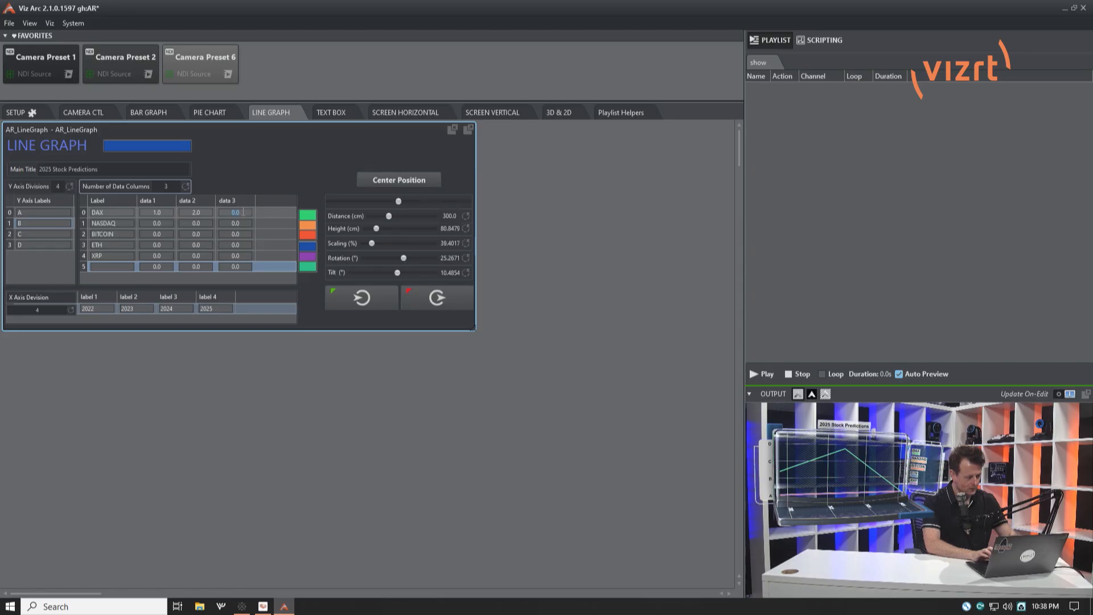
left_click(264, 173)
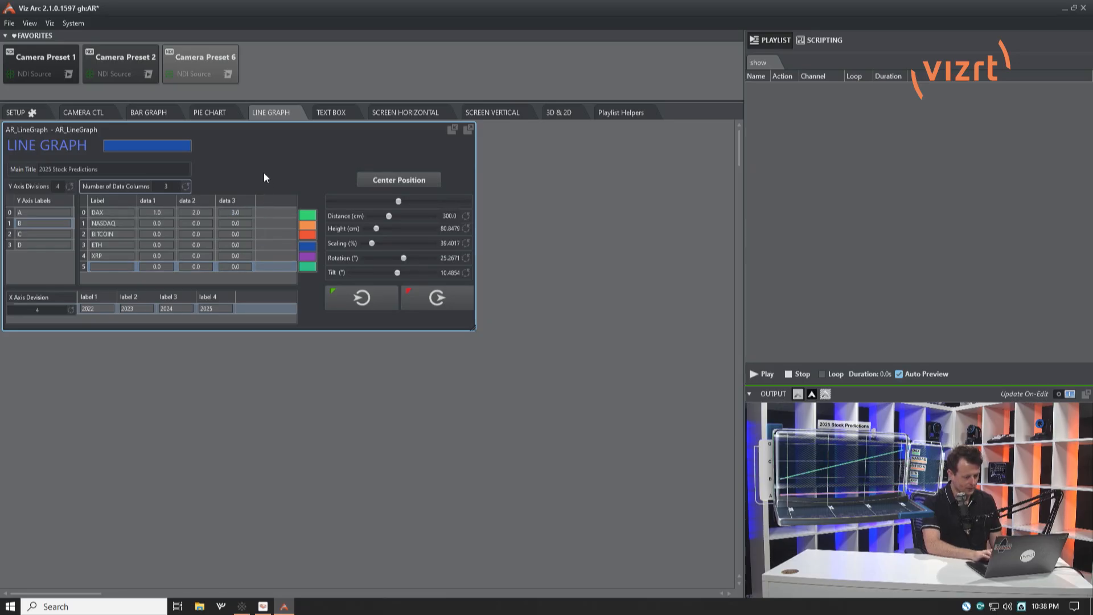
Enter the values 5, 6 and 2 for NASDAQ in data 1, data 2 and data 3.
left_click(172, 223)
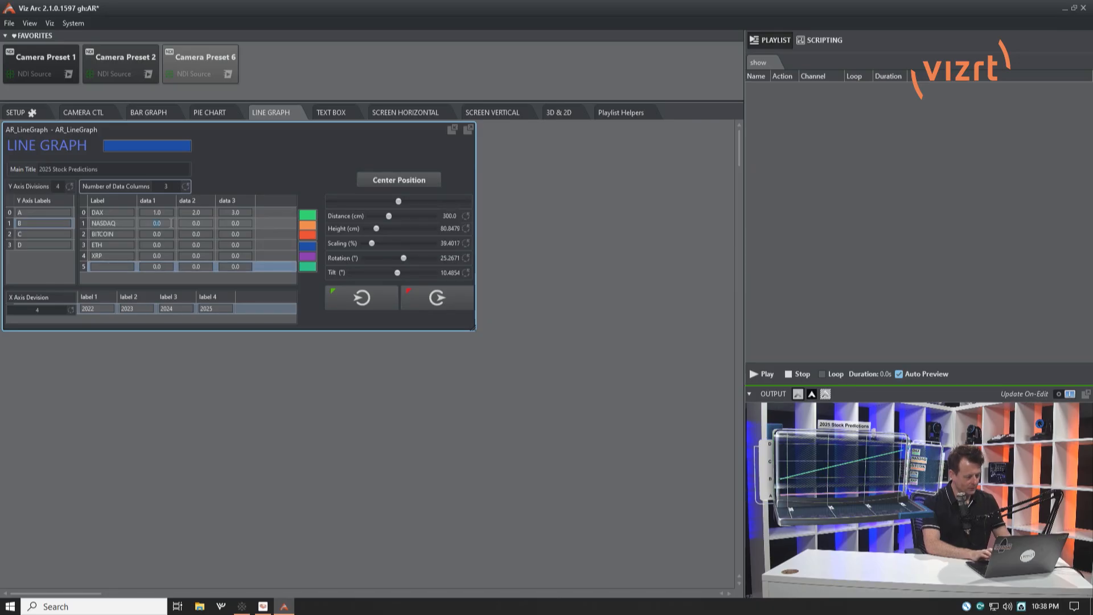
type("5")
left_click(199, 223)
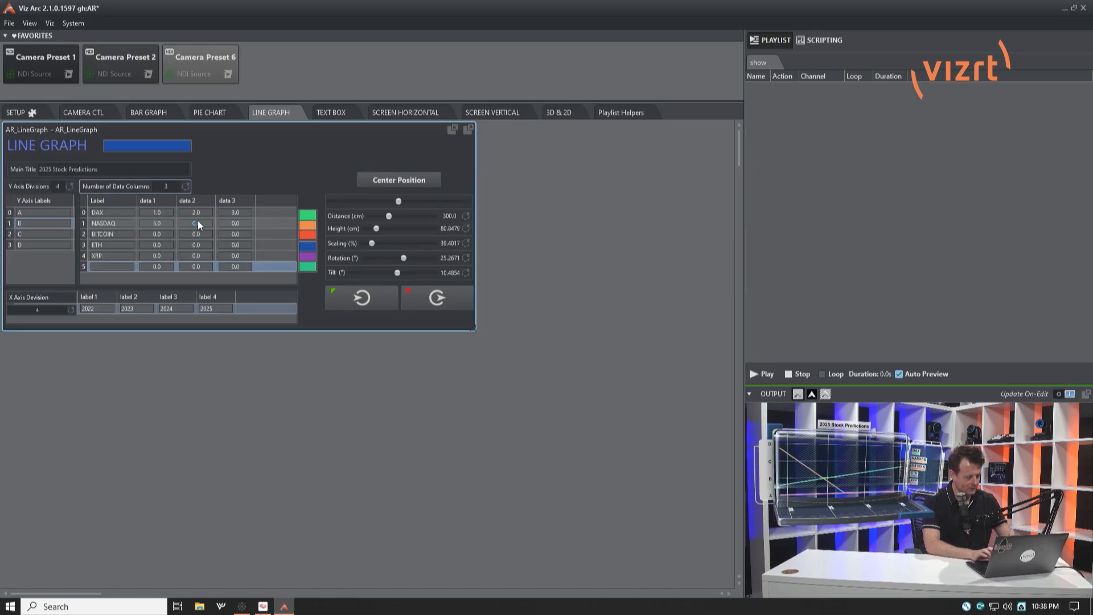
left_click(242, 224)
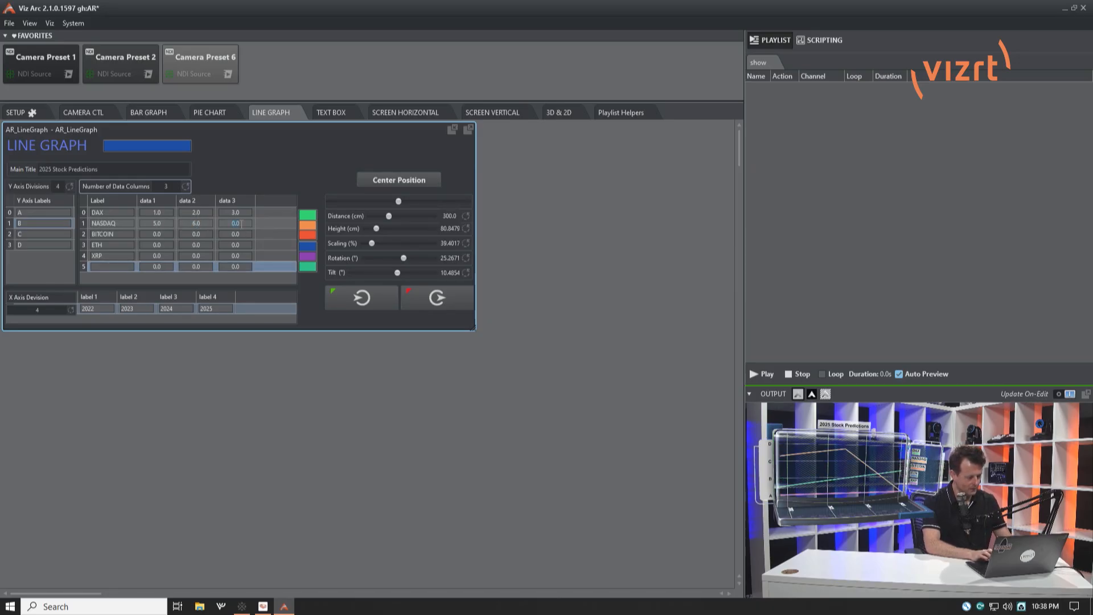
type("2")
key("Return")
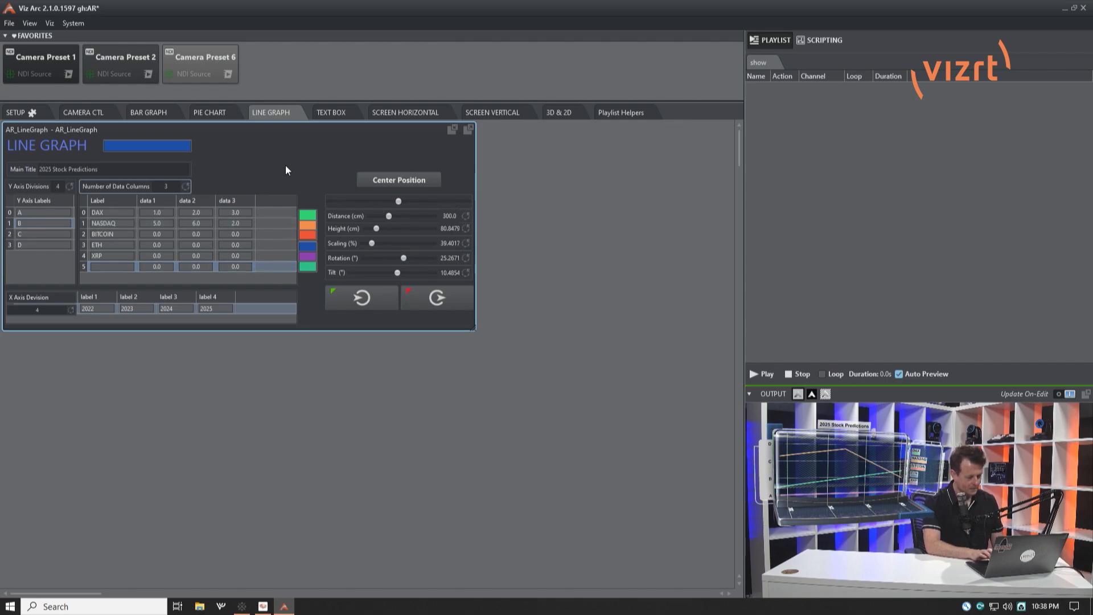
Enter the values 3, 2 and 5 for BITCOIN in data 1, data 2 and data 3.
left_click(169, 234)
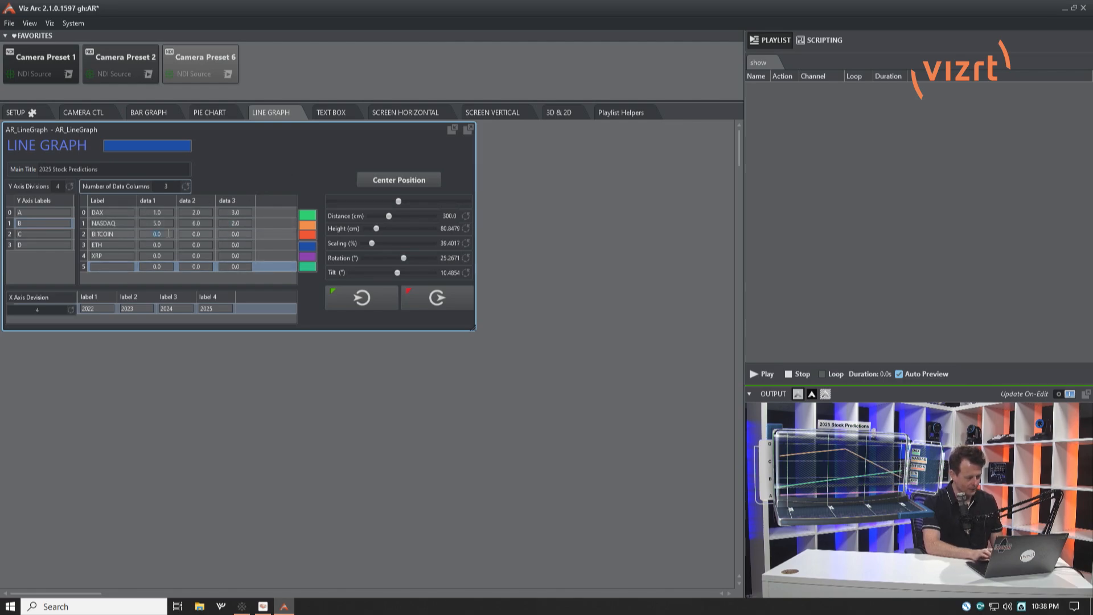
type("3")
left_click(203, 232)
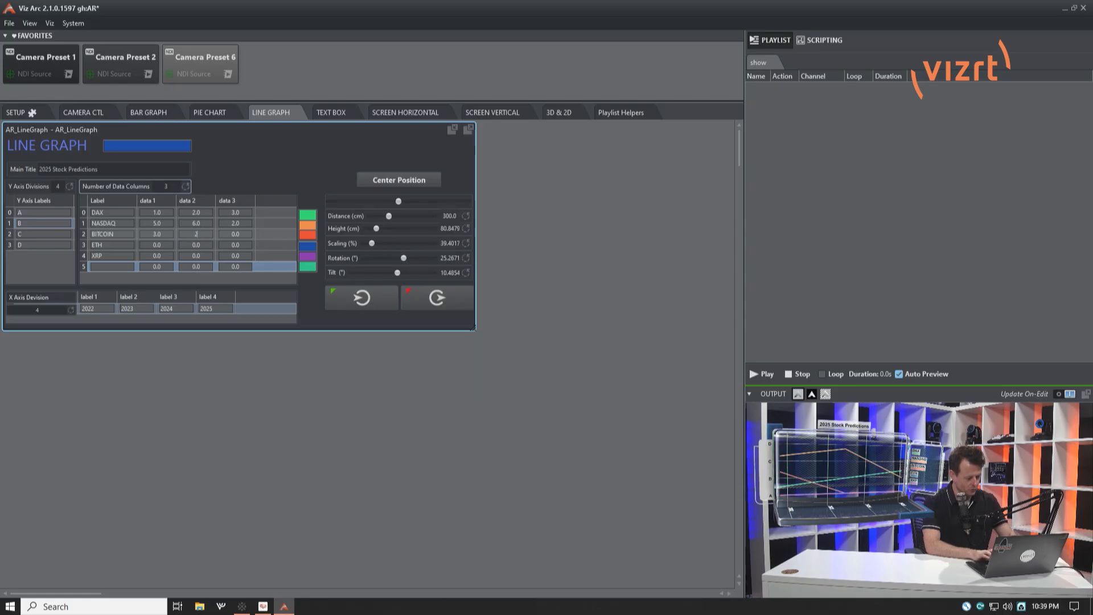
left_click(235, 234)
type("5")
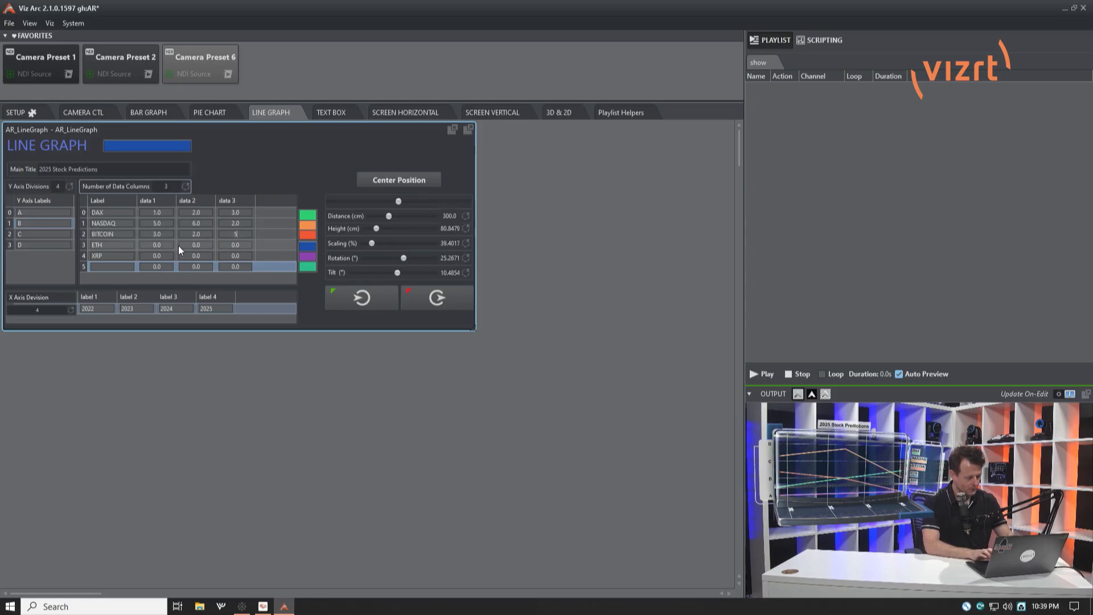
Enter the values 6, 7 and 8 for ETH in data 1, data 2 and data 3.
left_click(167, 244)
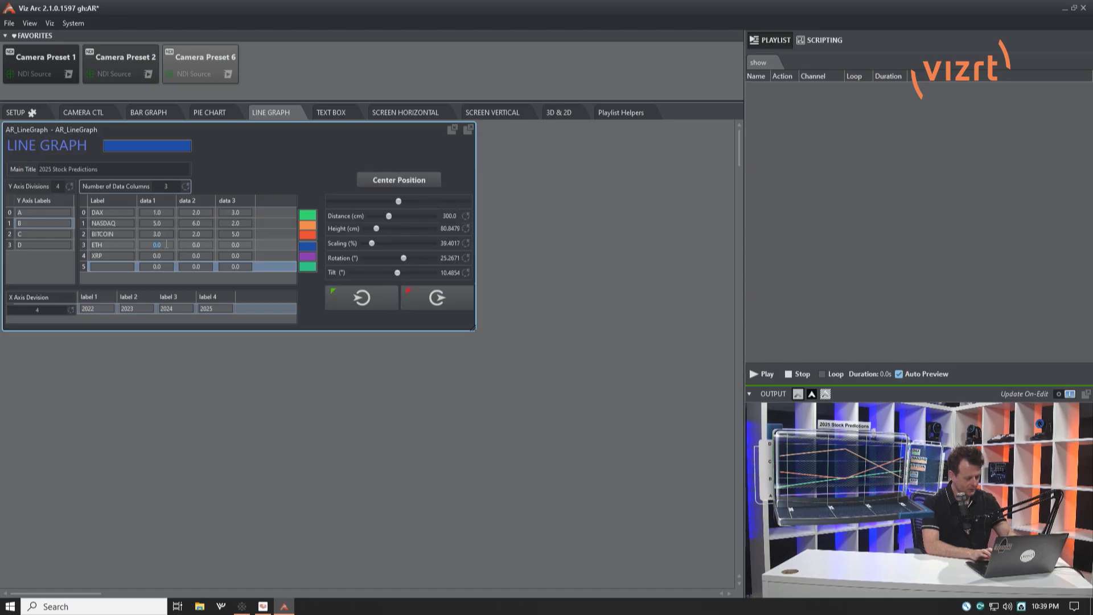
left_click(197, 244)
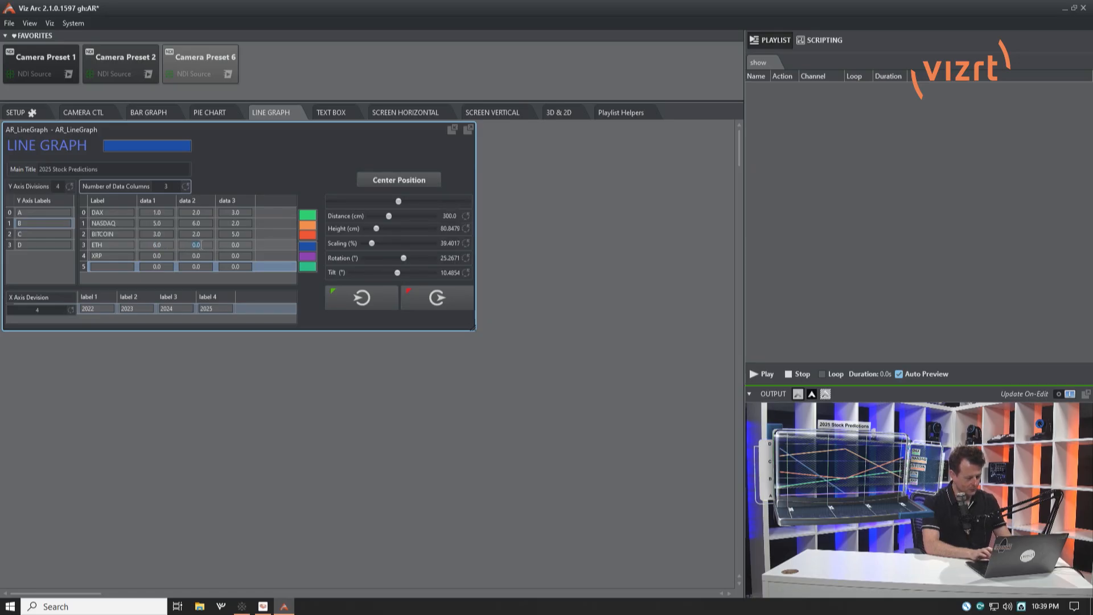
type("7")
left_click(243, 245)
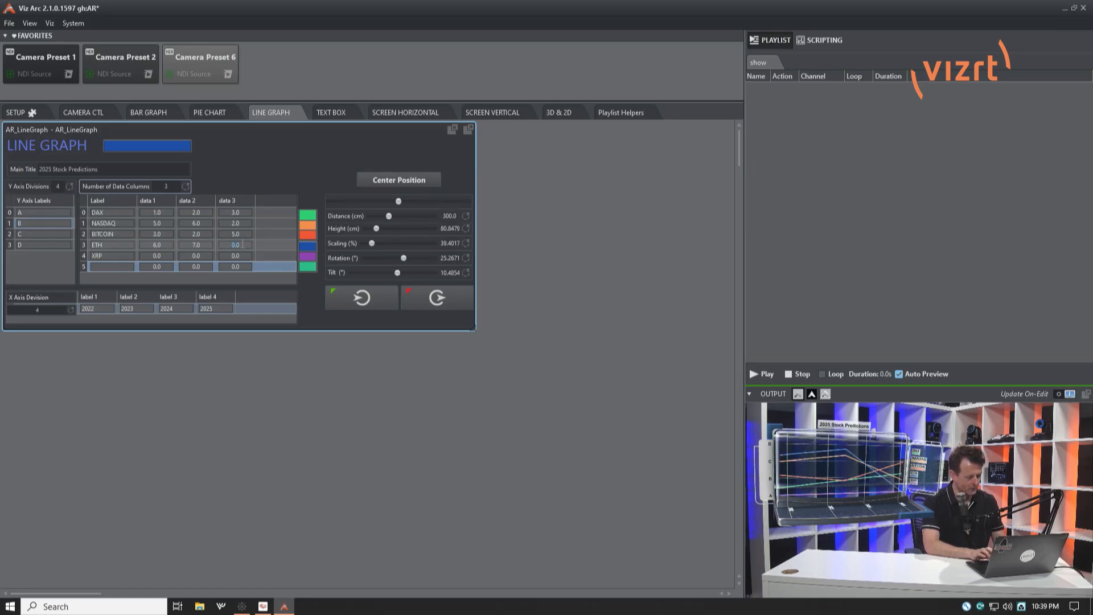
type("8")
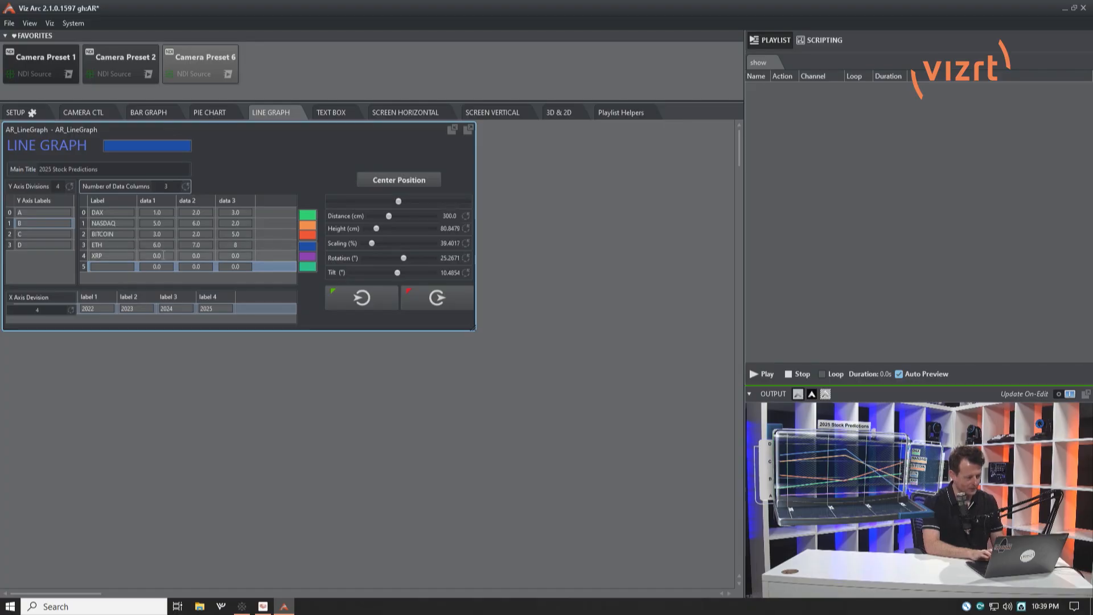
Enter the values 10, 12 and 2 for XRP in data 1, data 2 and data 3.
left_click(159, 257)
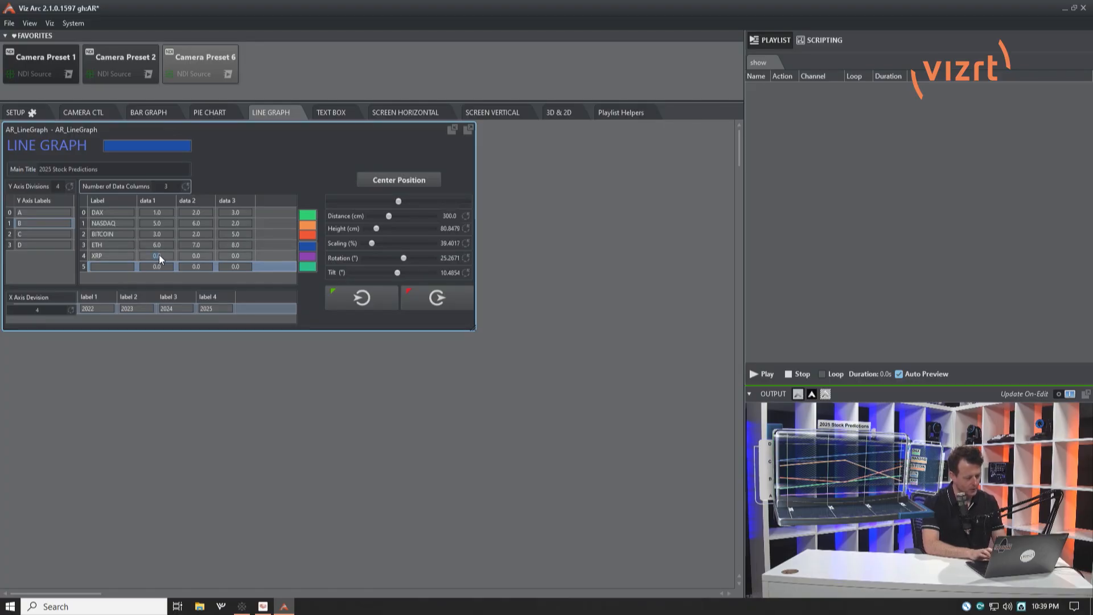
type("10")
left_click(199, 257)
type("12")
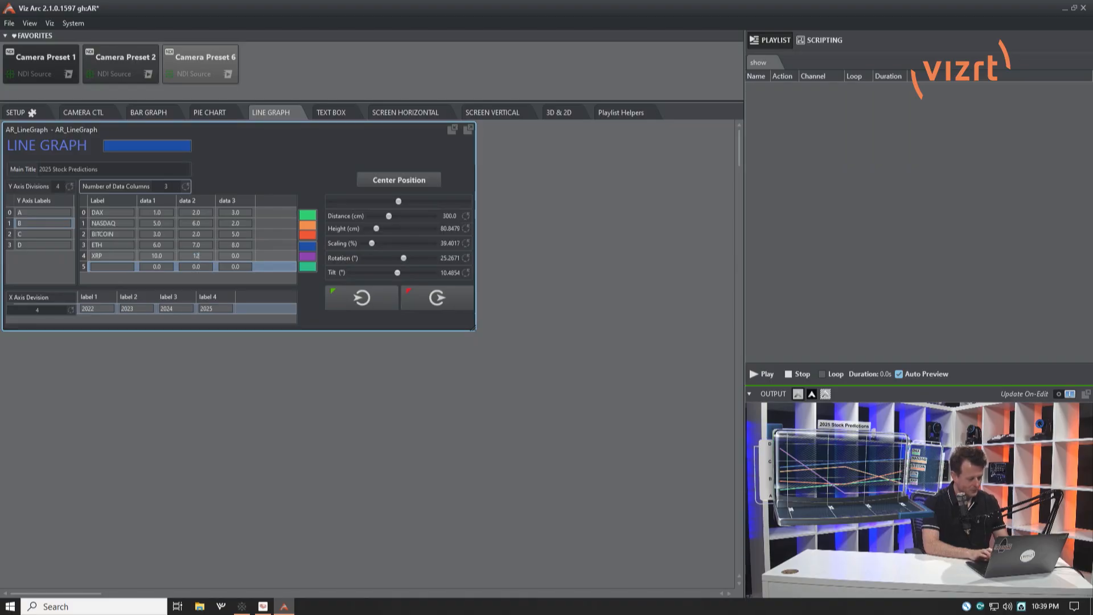
left_click(234, 257)
type("2")
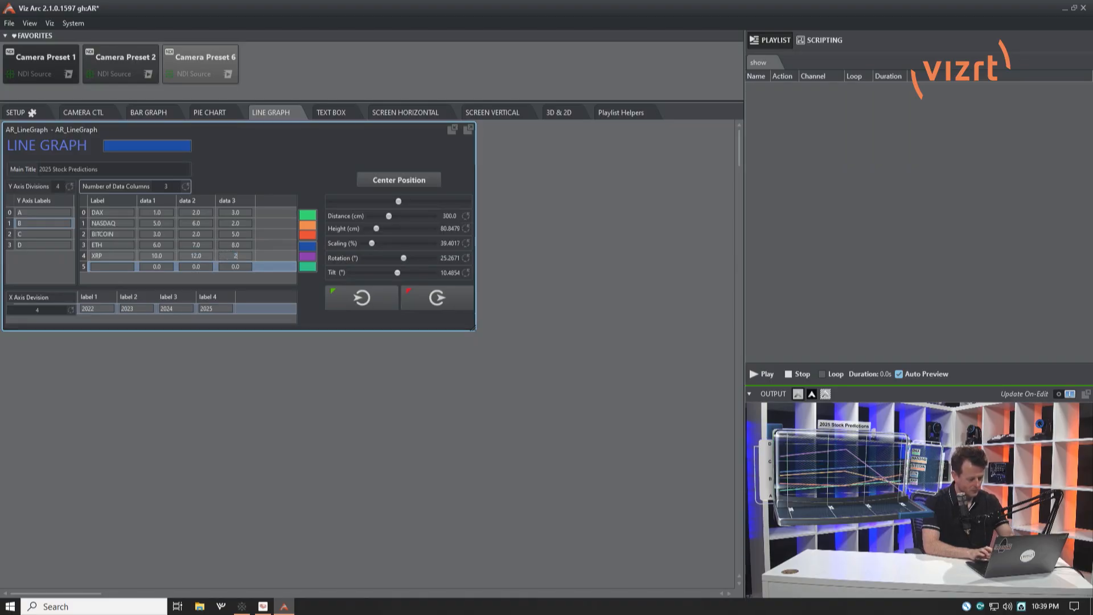
type("0")
key("Return")
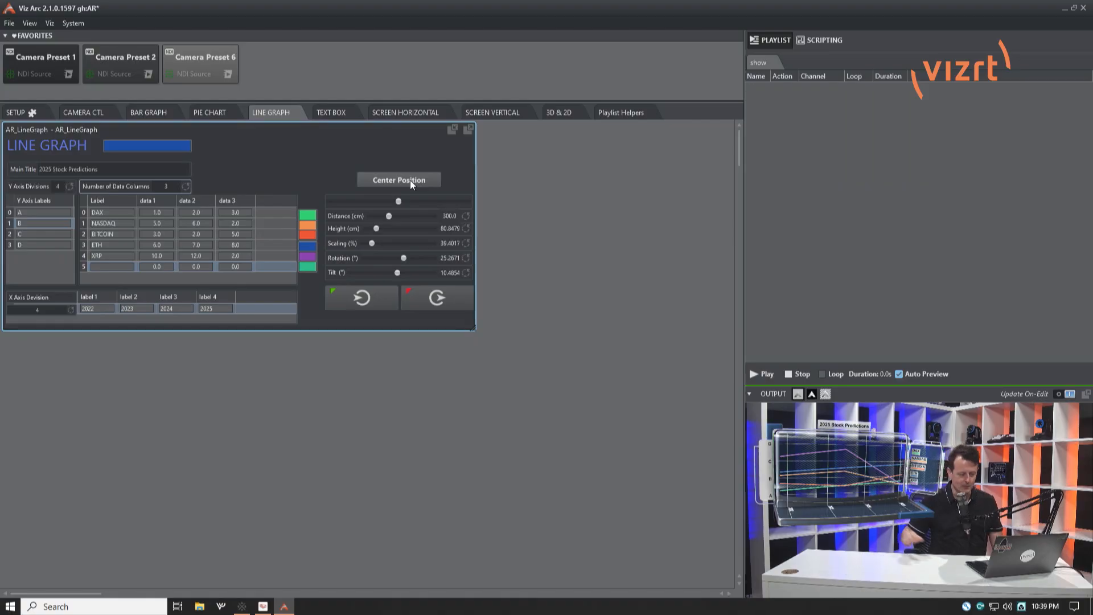
Shift the line graph slightly sideways, away from the presenter, and set its distance to about 307 cm.
mouse_move(398, 201)
left_mouse_down()
mouse_move(385, 203)
mouse_move(418, 201)
mouse_move(407, 202)
left_mouse_up()
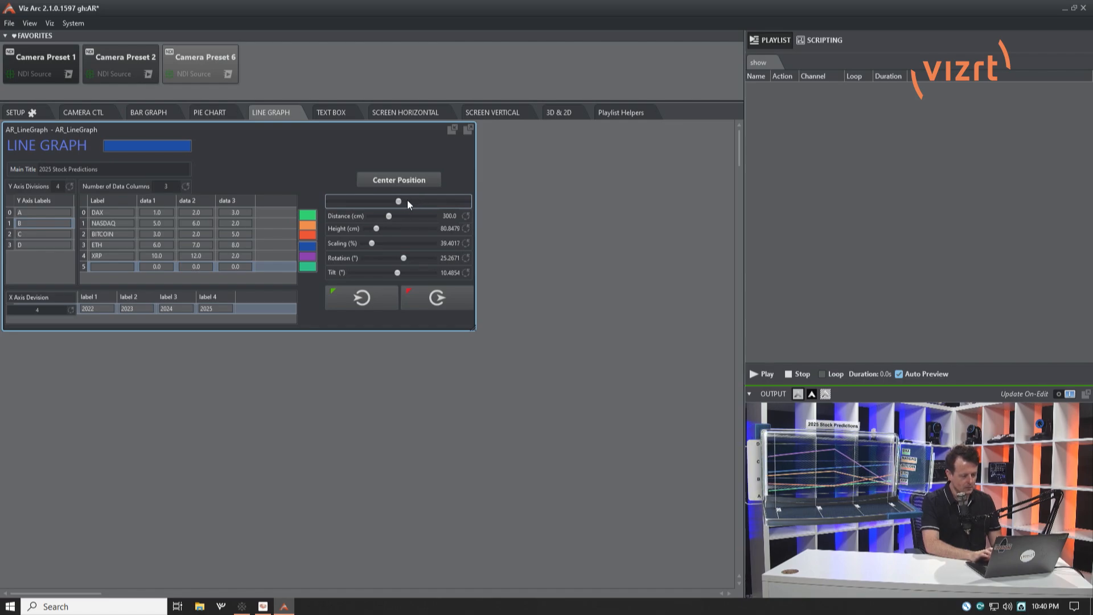
left_click(390, 217)
left_click_drag(391, 220, 390, 223)
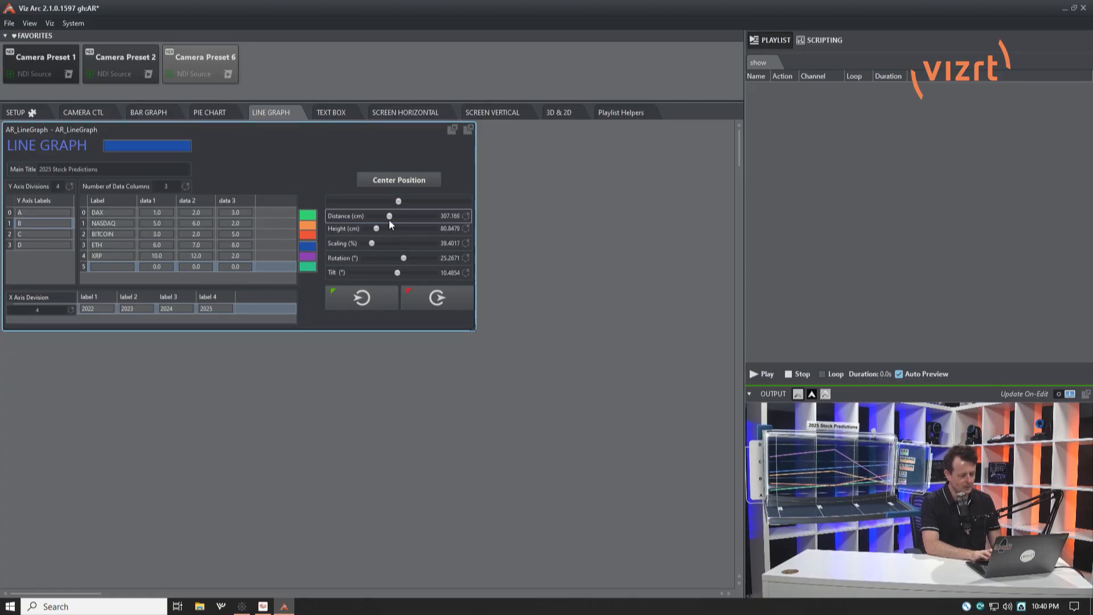
Scale the line graph to about 41.4% and set its distance to about 358 cm.
left_click(373, 244)
mouse_move(372, 244)
left_mouse_down()
mouse_move(386, 246)
mouse_move(374, 246)
left_mouse_up()
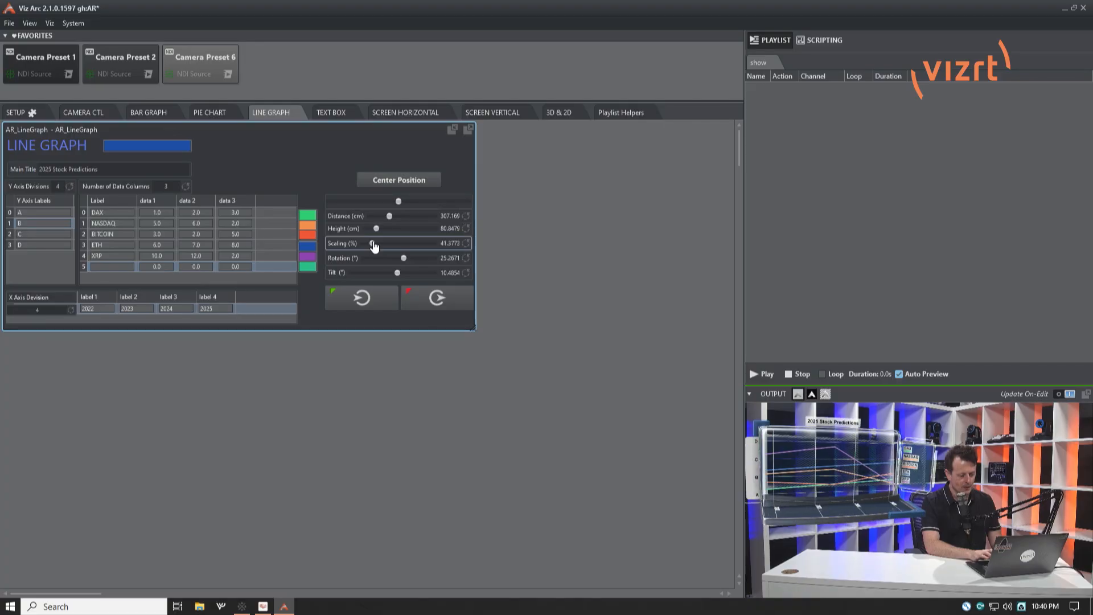
left_click(390, 217)
mouse_move(390, 221)
left_mouse_down()
mouse_move(410, 222)
mouse_move(394, 218)
left_mouse_up()
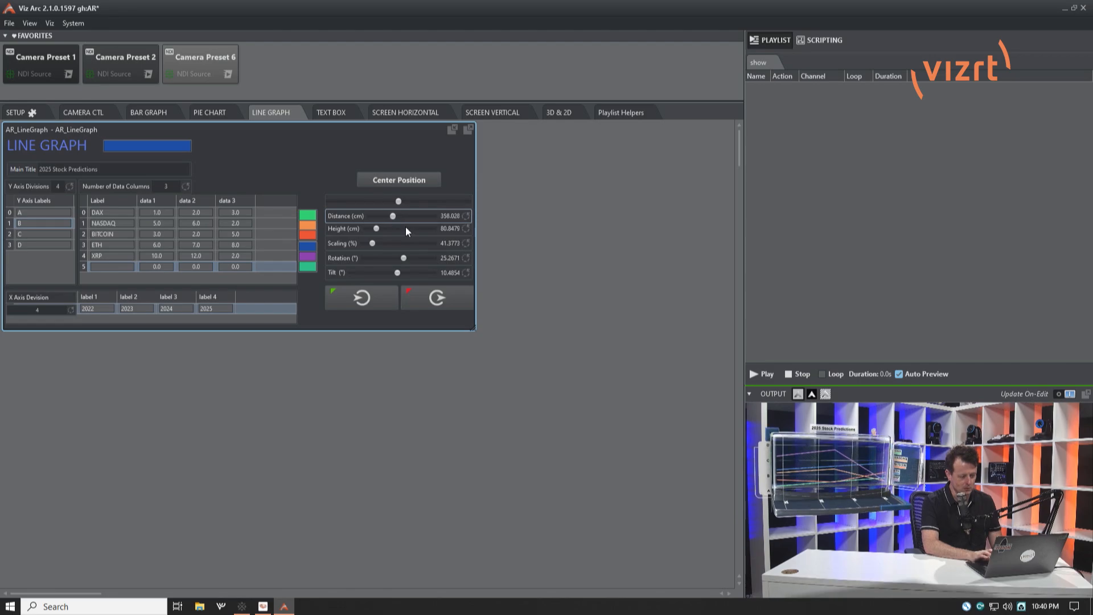
Set the line graph's height to about 71 cm, its rotation to about 37° and its tilt to about 4.2°.
mouse_move(379, 228)
left_mouse_down()
mouse_move(369, 234)
mouse_move(379, 236)
left_mouse_up()
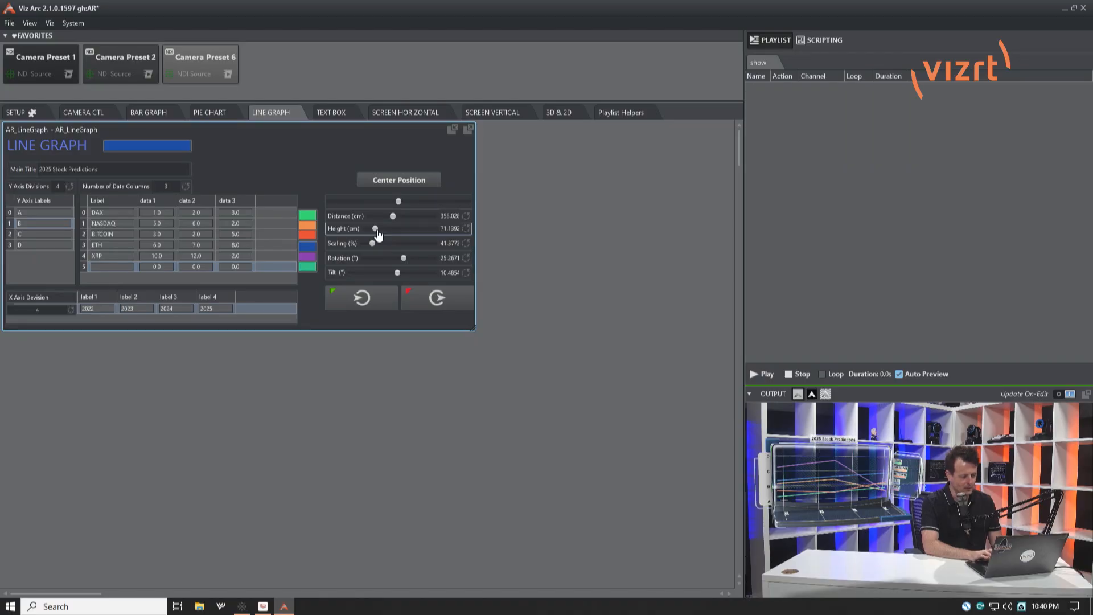
mouse_move(408, 262)
left_mouse_down()
mouse_move(397, 263)
mouse_move(421, 259)
mouse_move(407, 261)
left_mouse_up()
left_click(398, 273)
left_click_drag(398, 273, 396, 274)
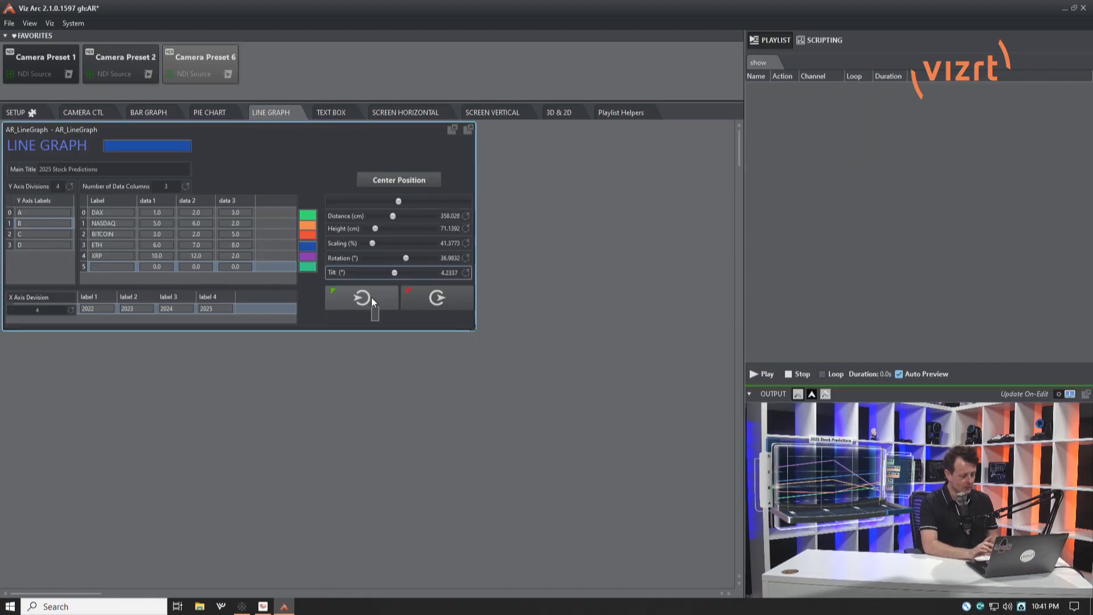
Animate the line graph out and back in on the output, and recall camera preset 1.
left_click(437, 303)
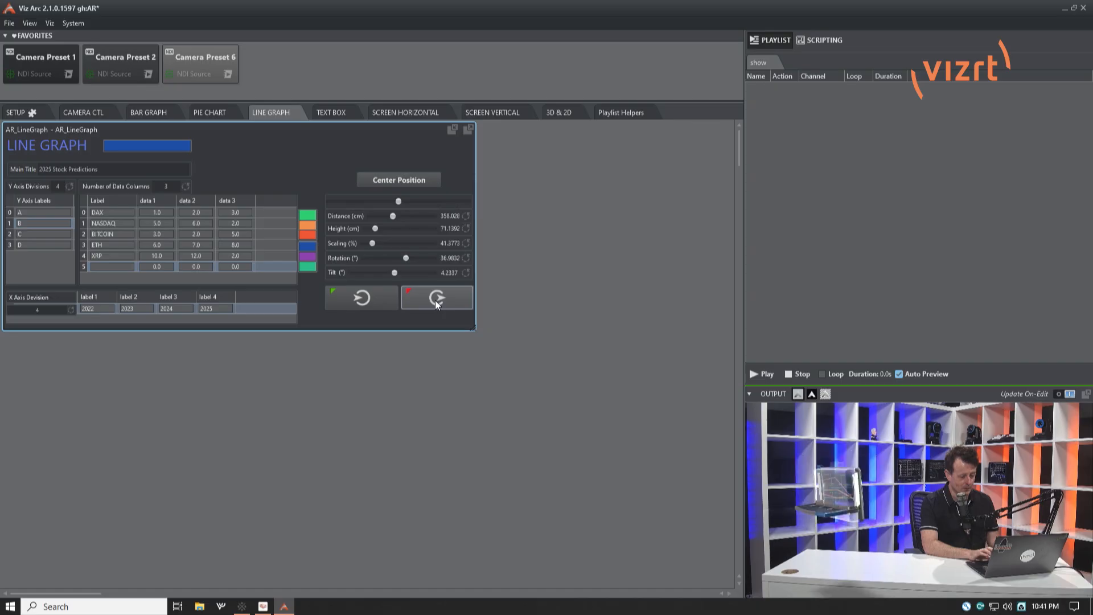
left_click(364, 299)
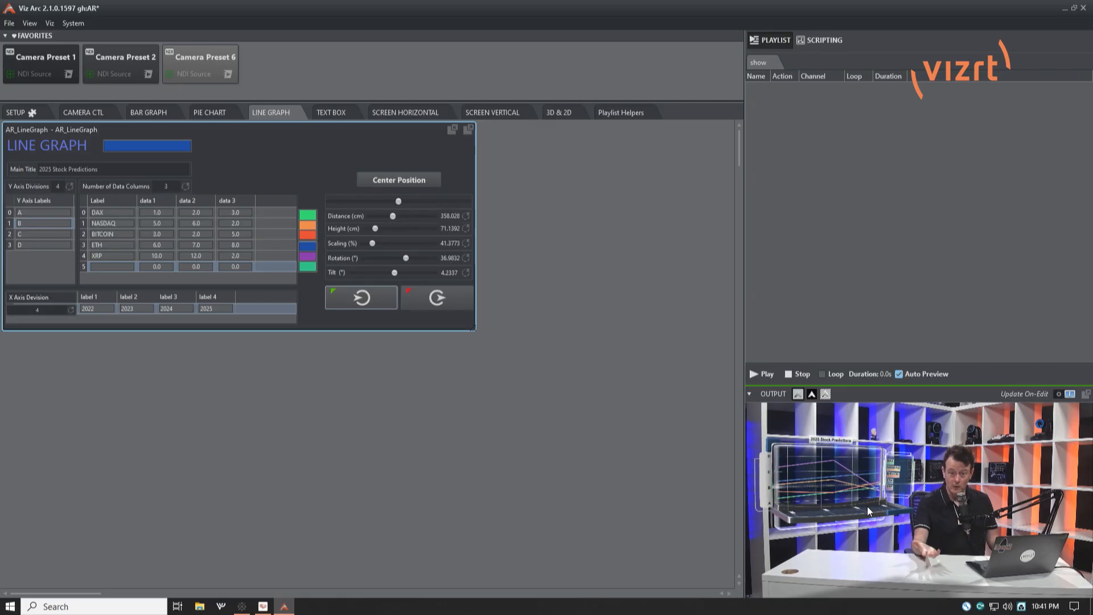
mouse_move(886, 523)
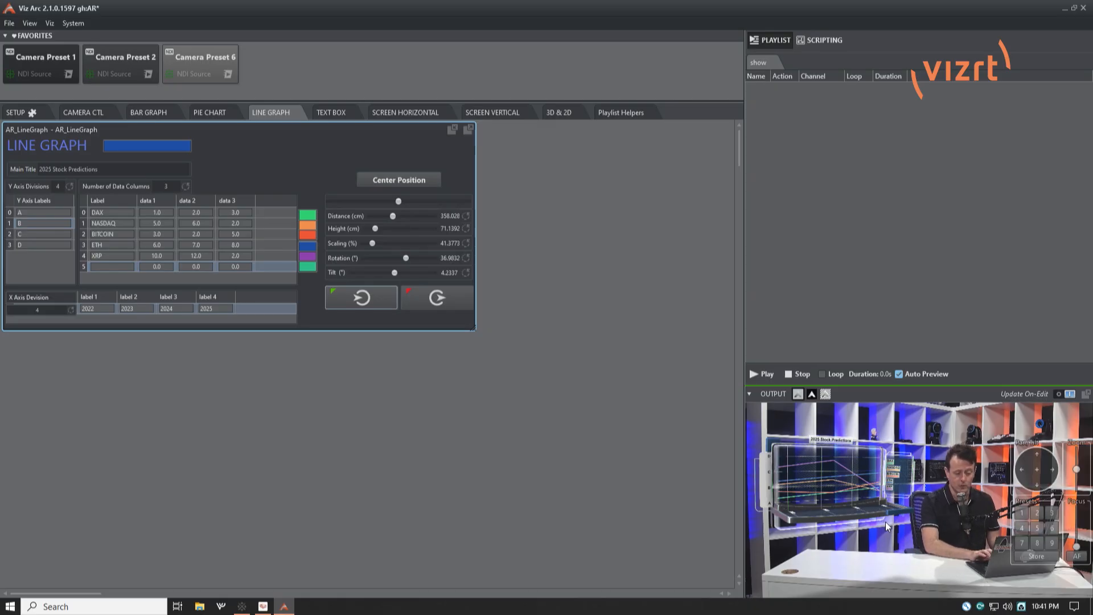
left_click(1024, 512)
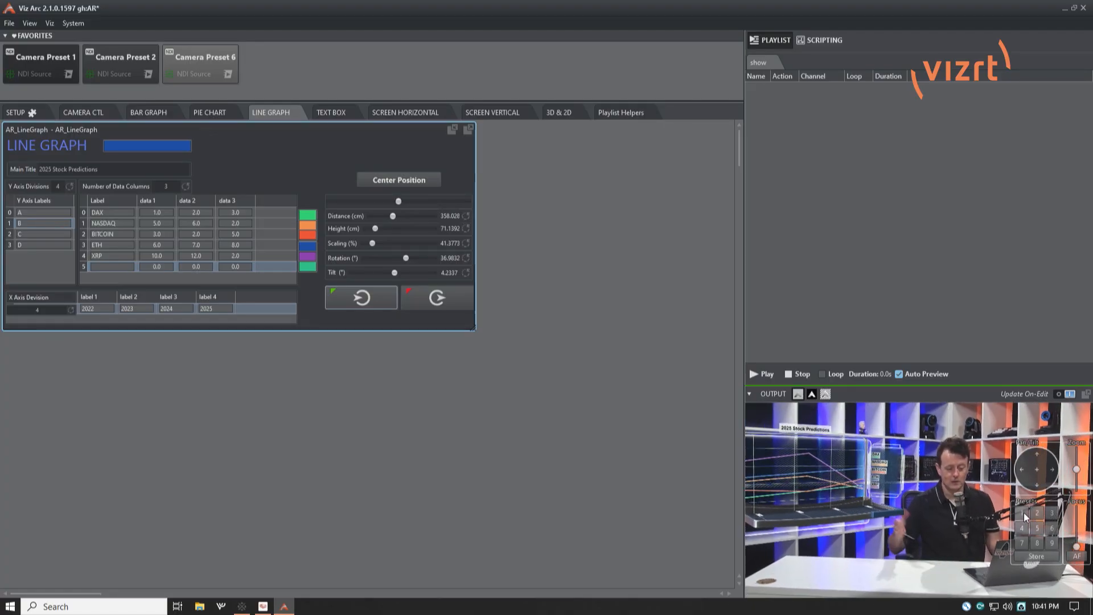